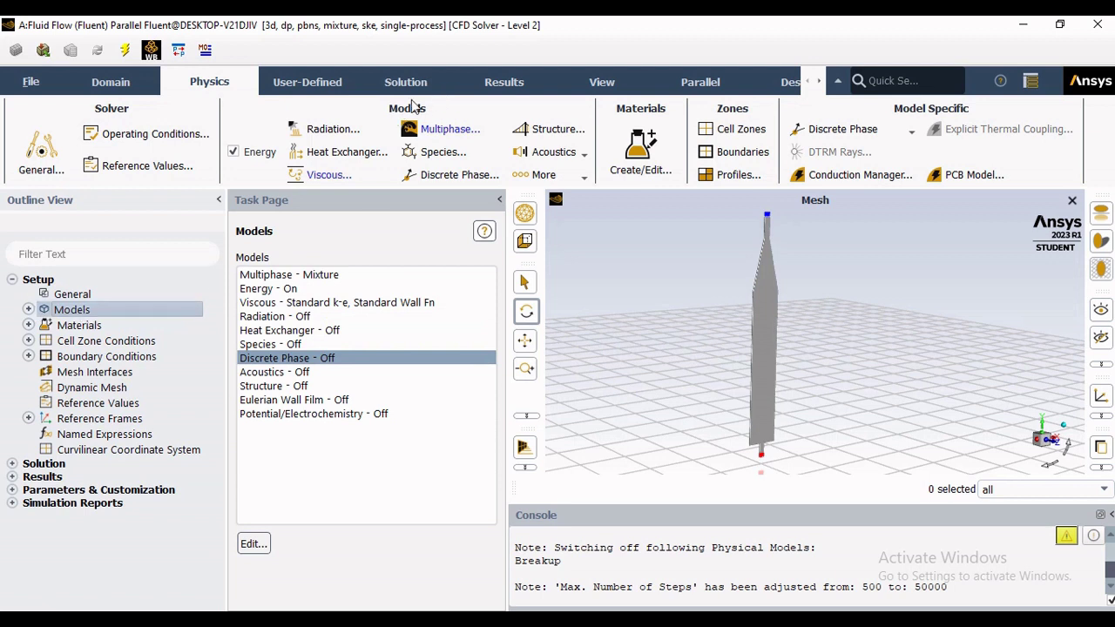
# Open the material creation and editing settings and review the name and material type options for air.
pyautogui.click(29, 326)
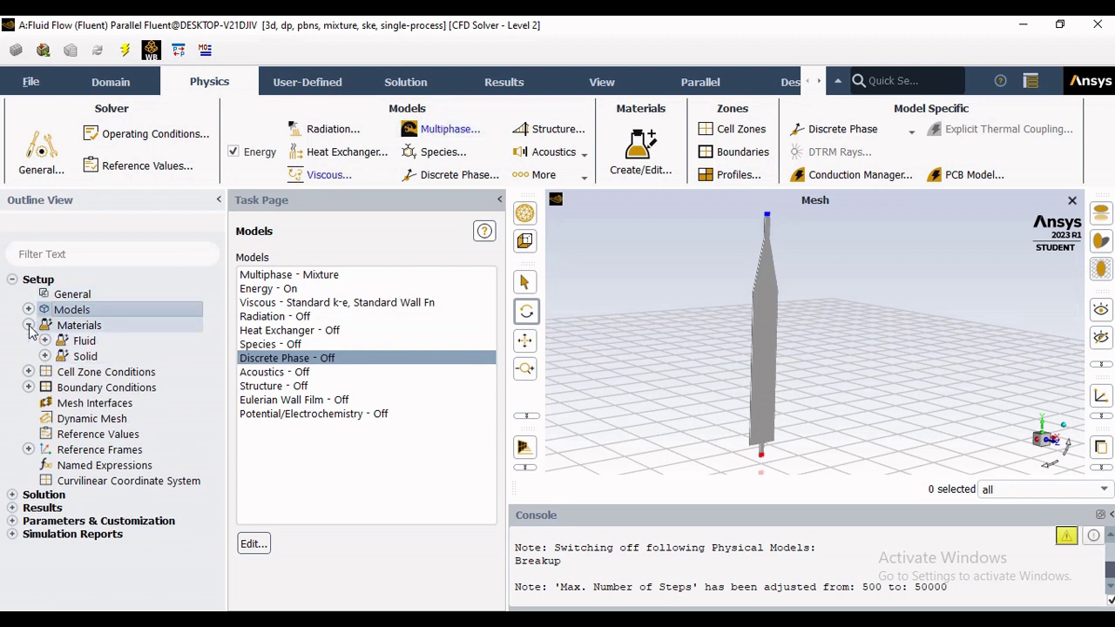
pyautogui.click(645, 146)
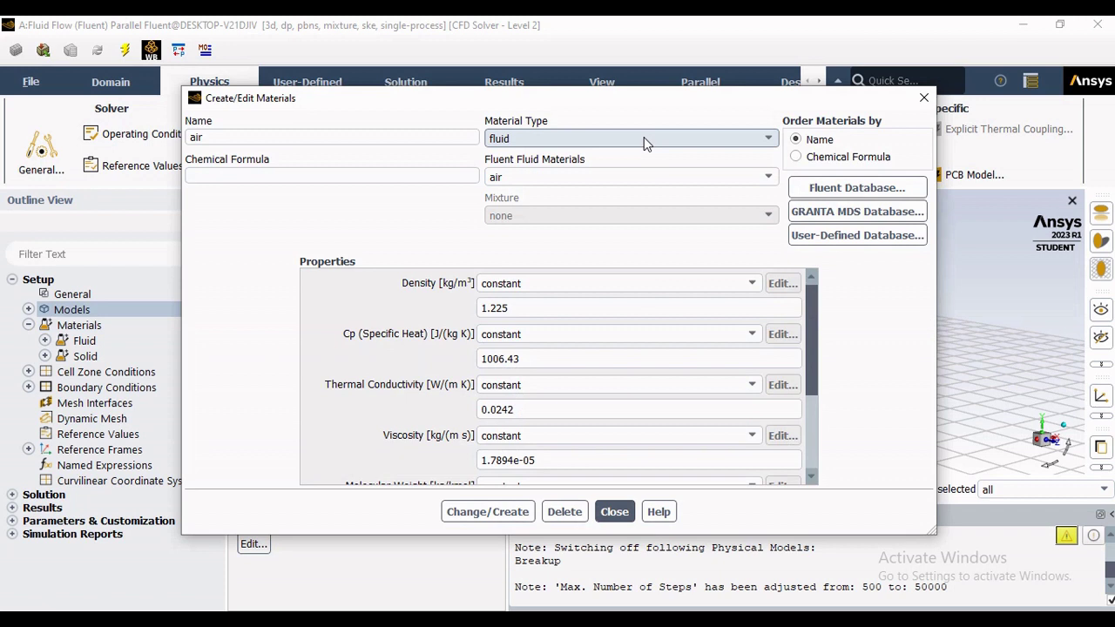
pyautogui.doubleClick(206, 137)
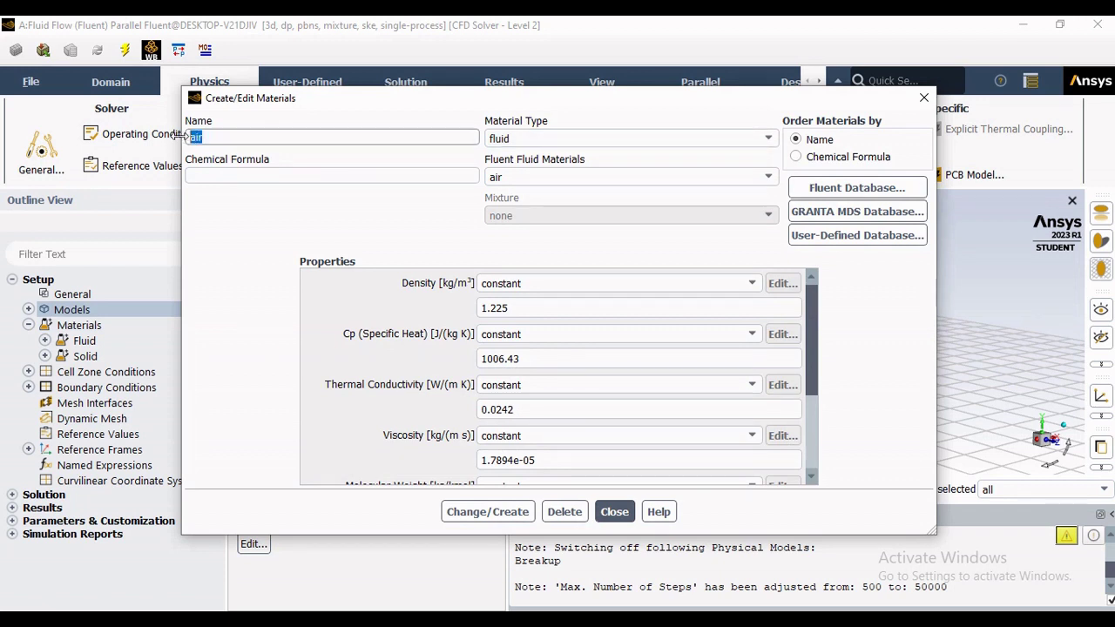
pyautogui.click(541, 139)
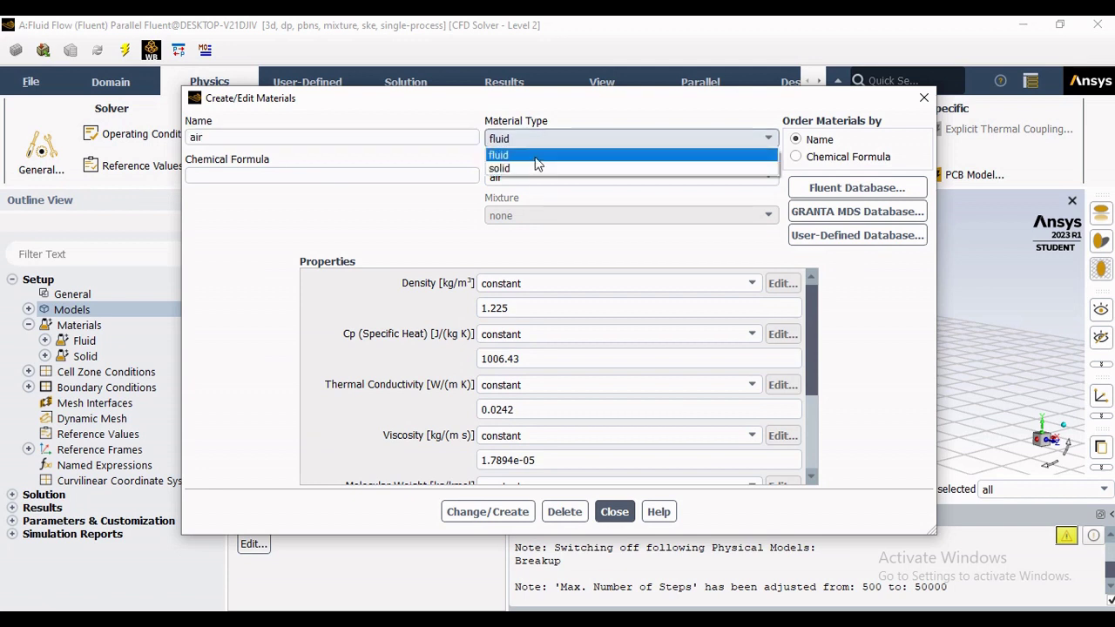
pyautogui.click(404, 215)
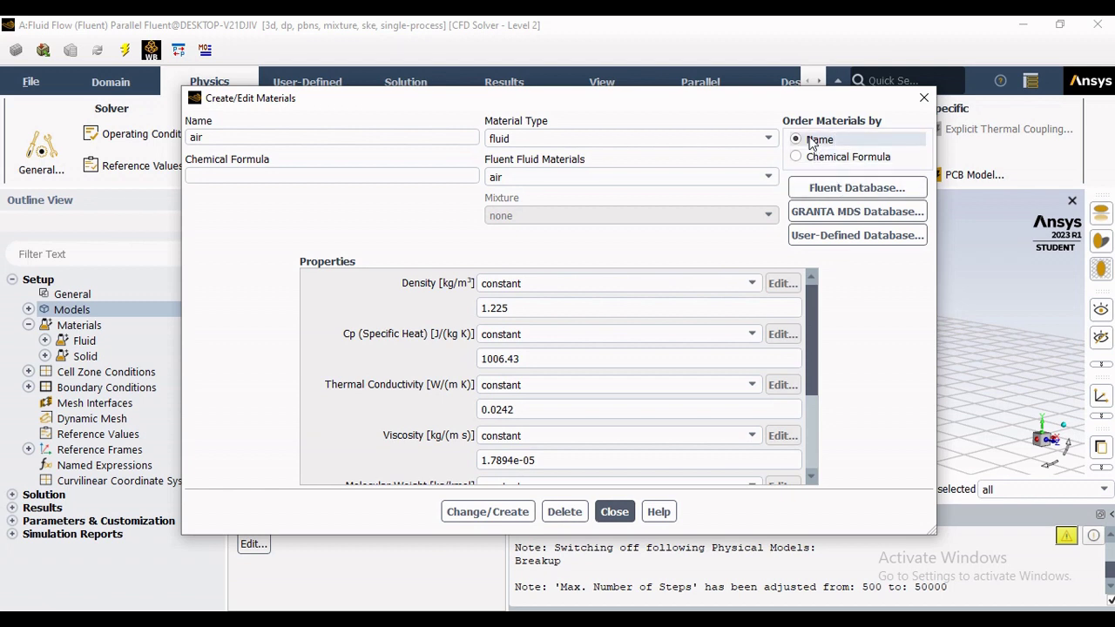
# Look up water-liquid (h2o<l>) in the Fluent database of fluid materials, review its properties, and close the database.
pyautogui.click(827, 189)
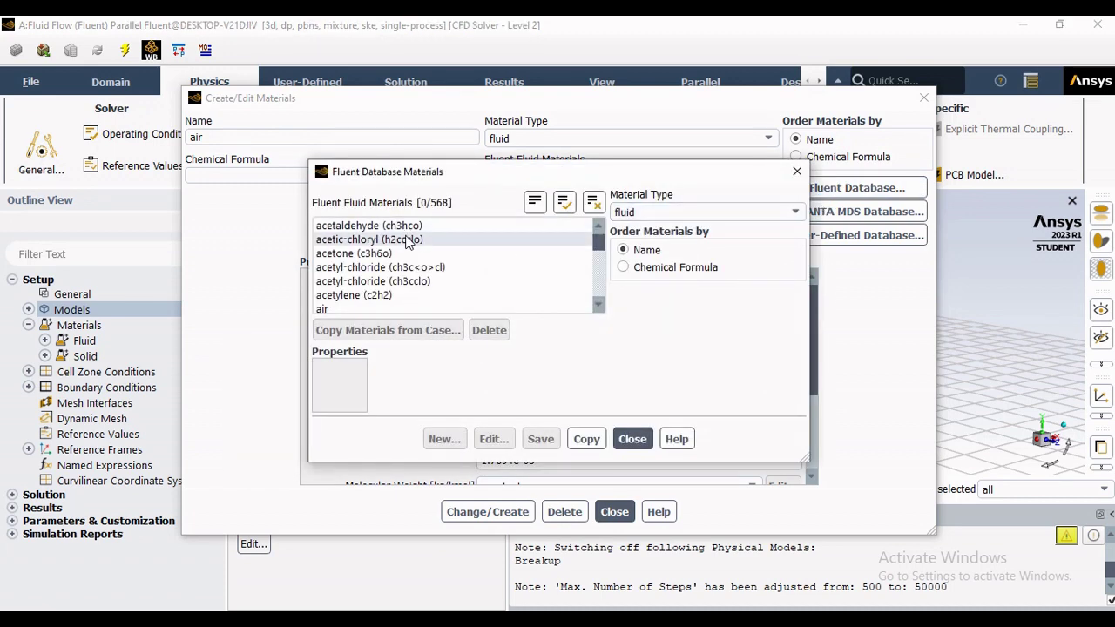
pyautogui.scroll(-1, 403, 267)
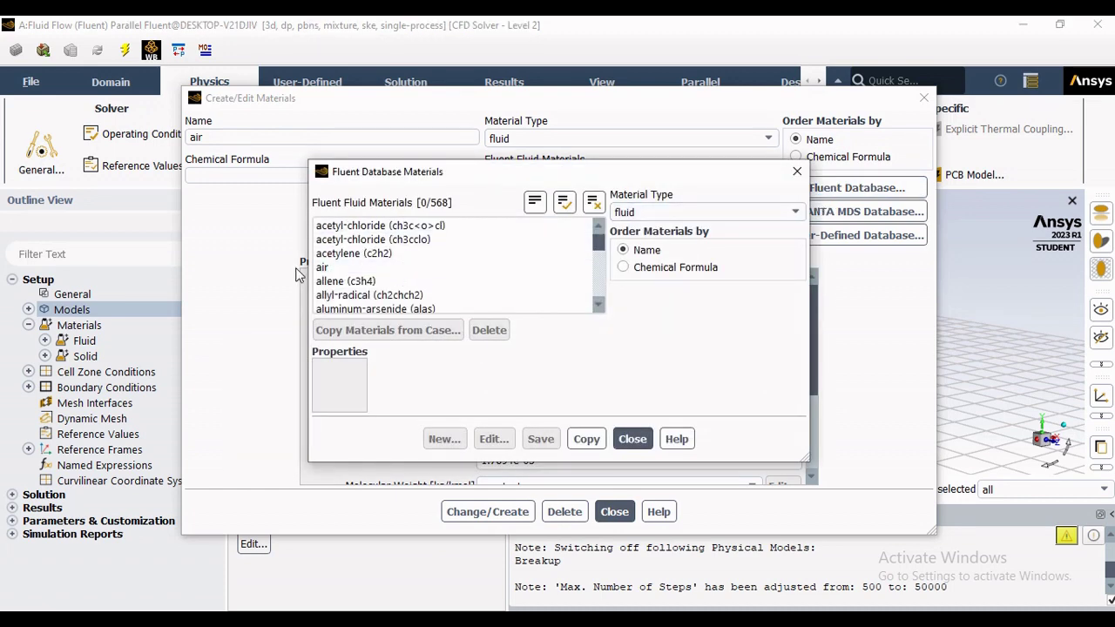
pyautogui.scroll(-10, 436, 282)
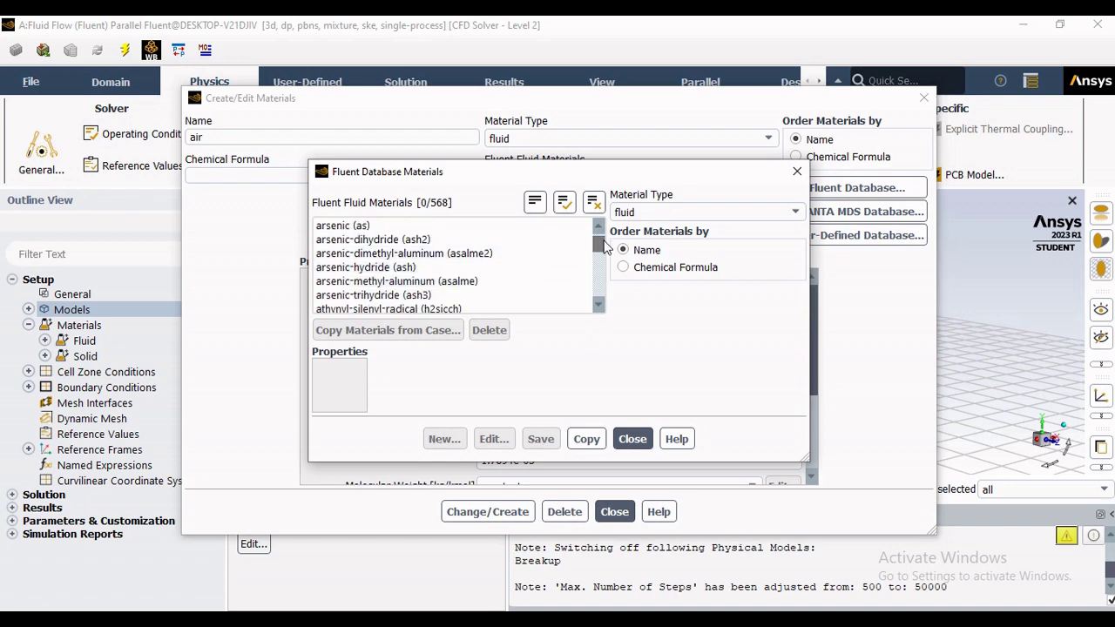
pyautogui.moveTo(603, 246); pyautogui.dragTo(606, 299)
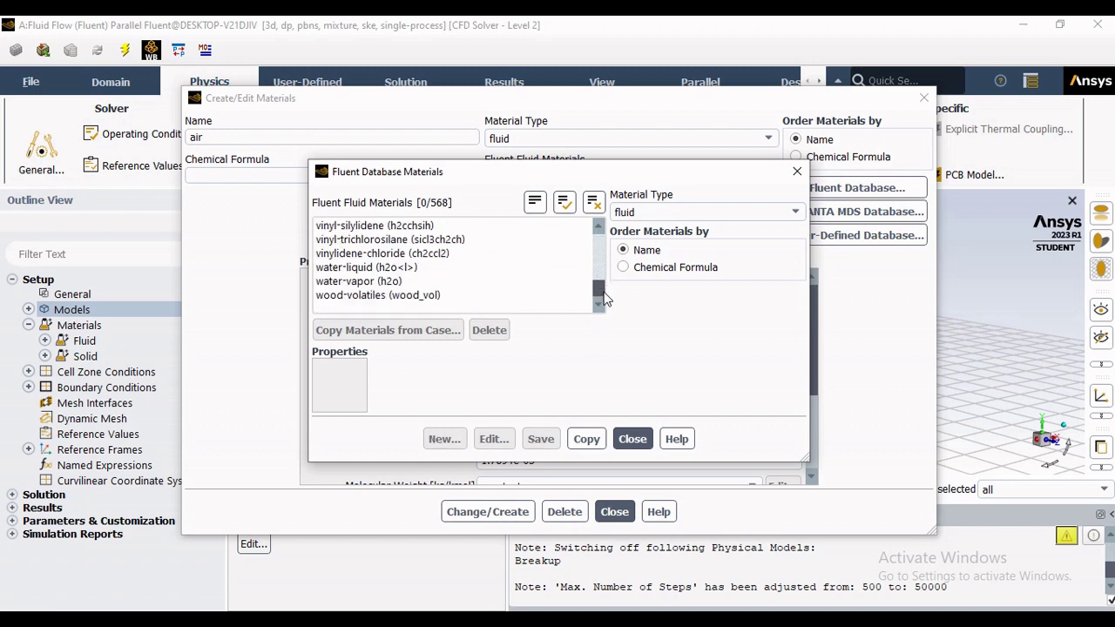
pyautogui.click(418, 266)
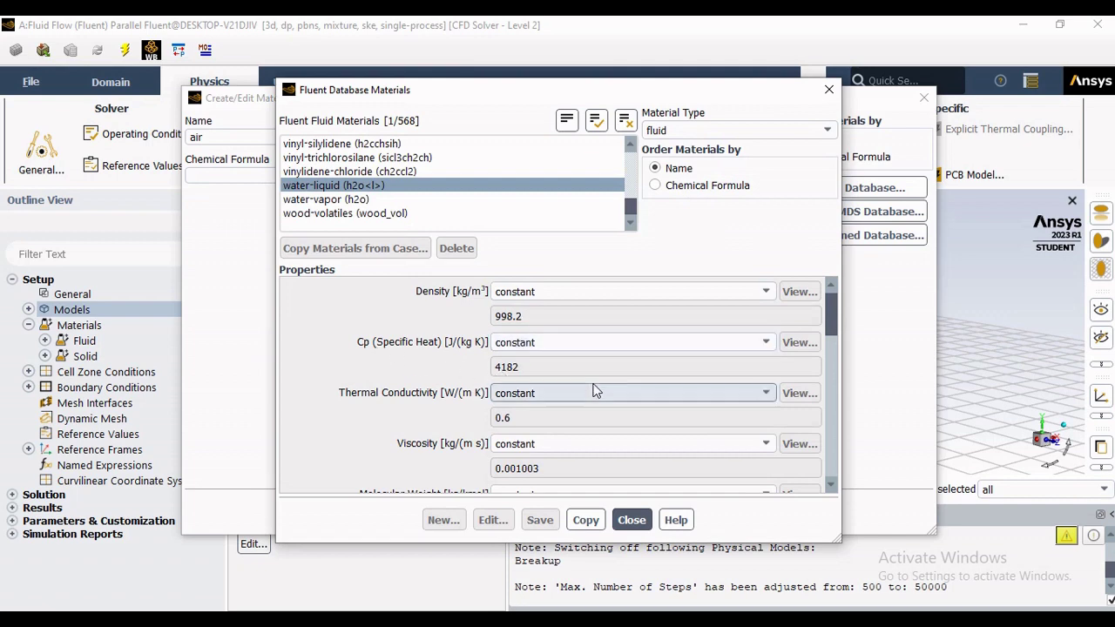
pyautogui.scroll(-3, 639, 384)
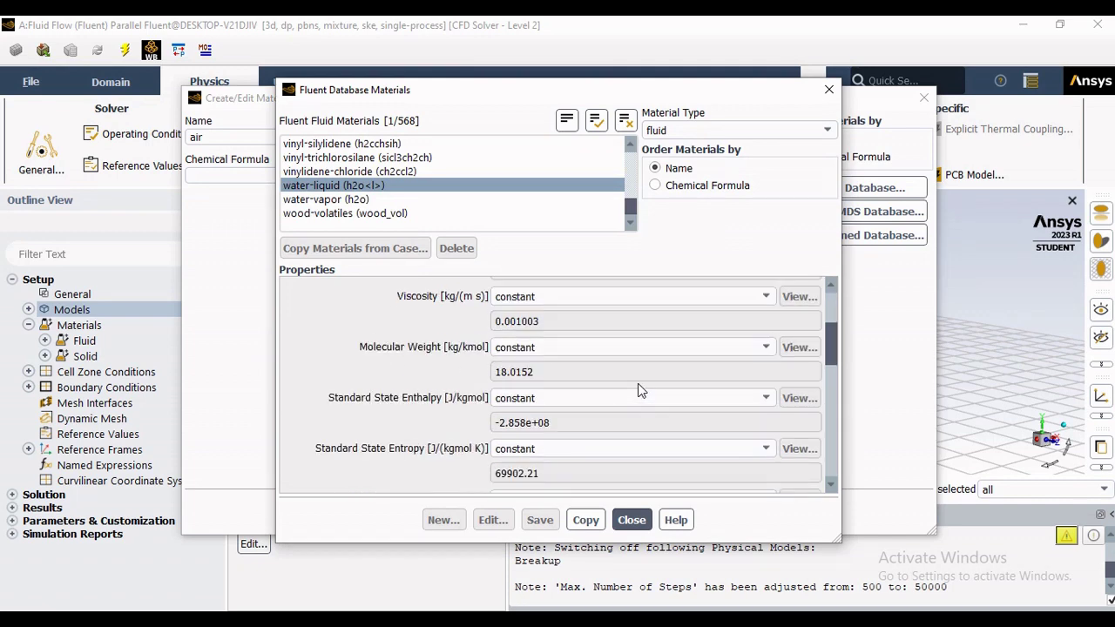
pyautogui.scroll(-7, 638, 384)
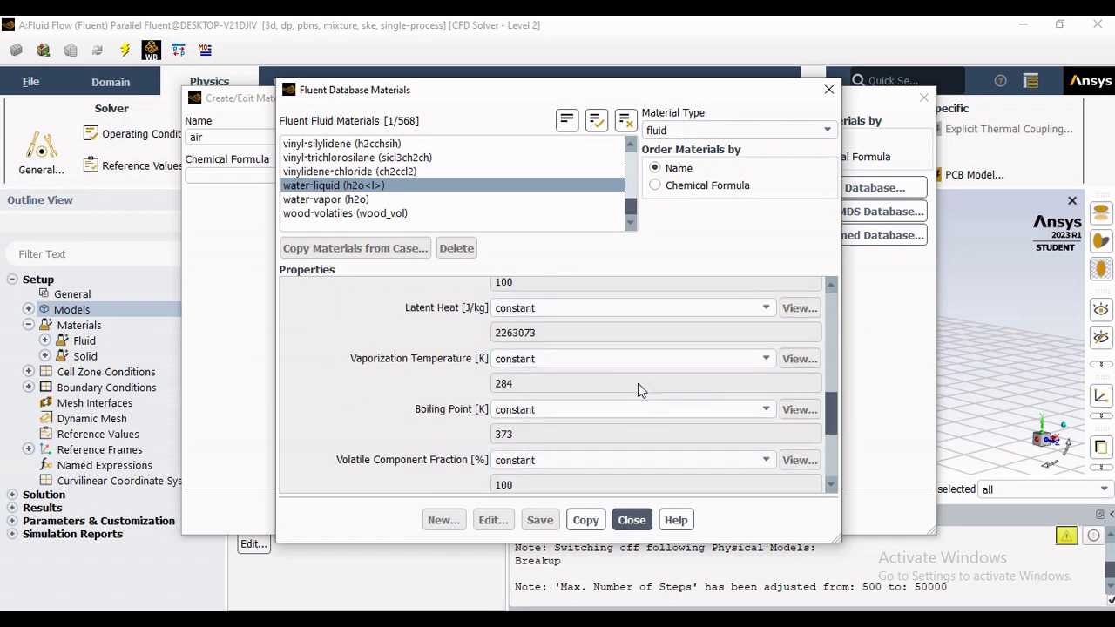
pyautogui.scroll(-4, 638, 384)
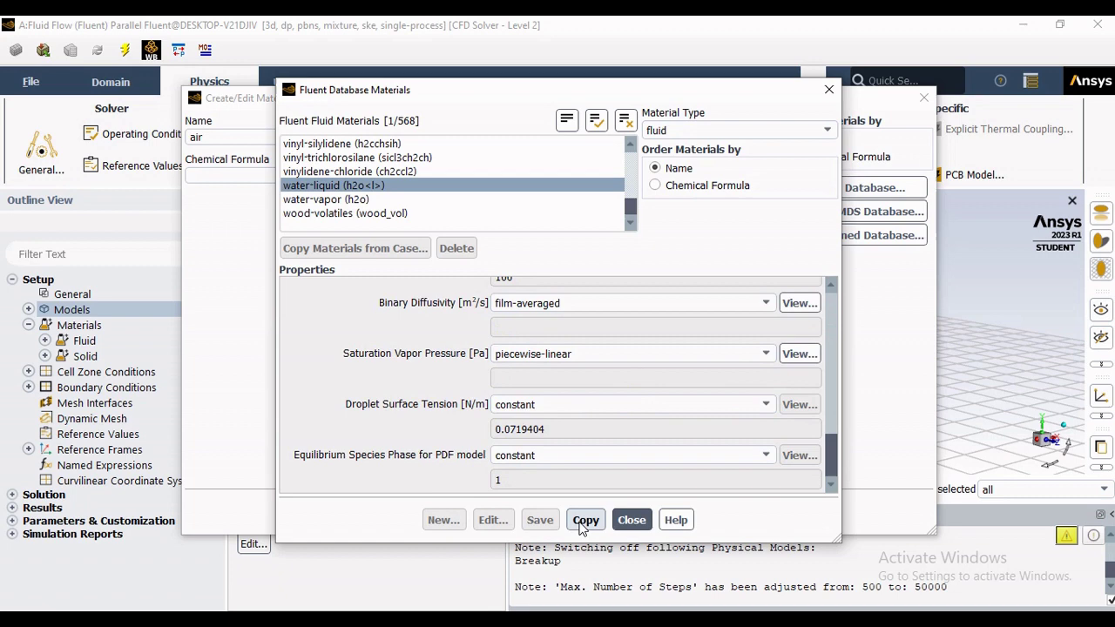
pyautogui.click(631, 520)
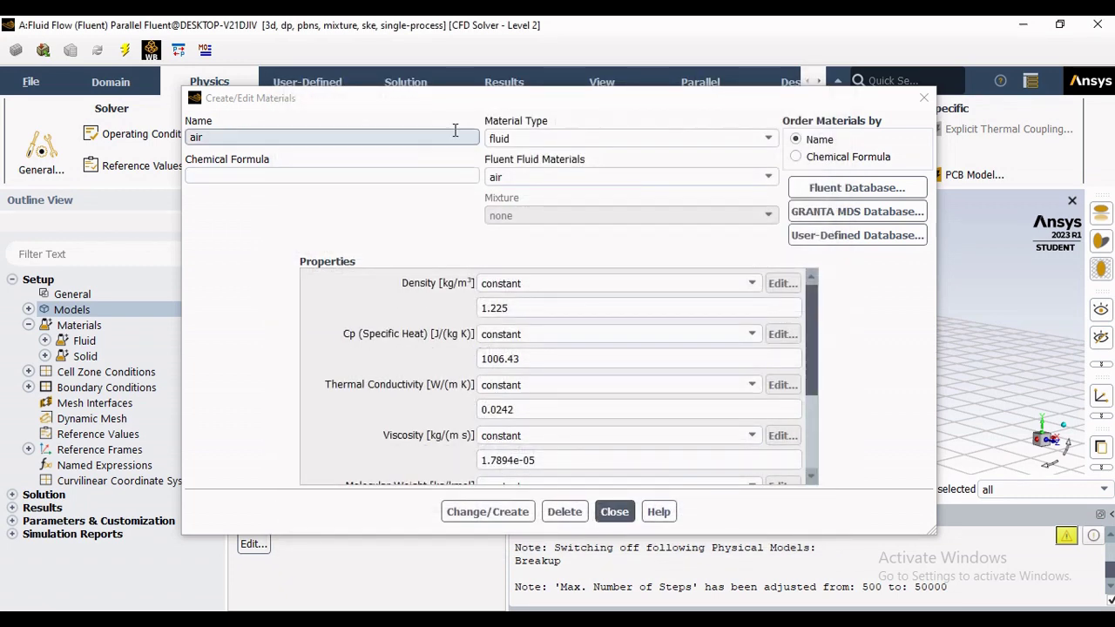
# Check which fluid materials the setup contains, review the name and density of air, and close the material settings.
pyautogui.moveTo(453, 101); pyautogui.dragTo(648, 79)
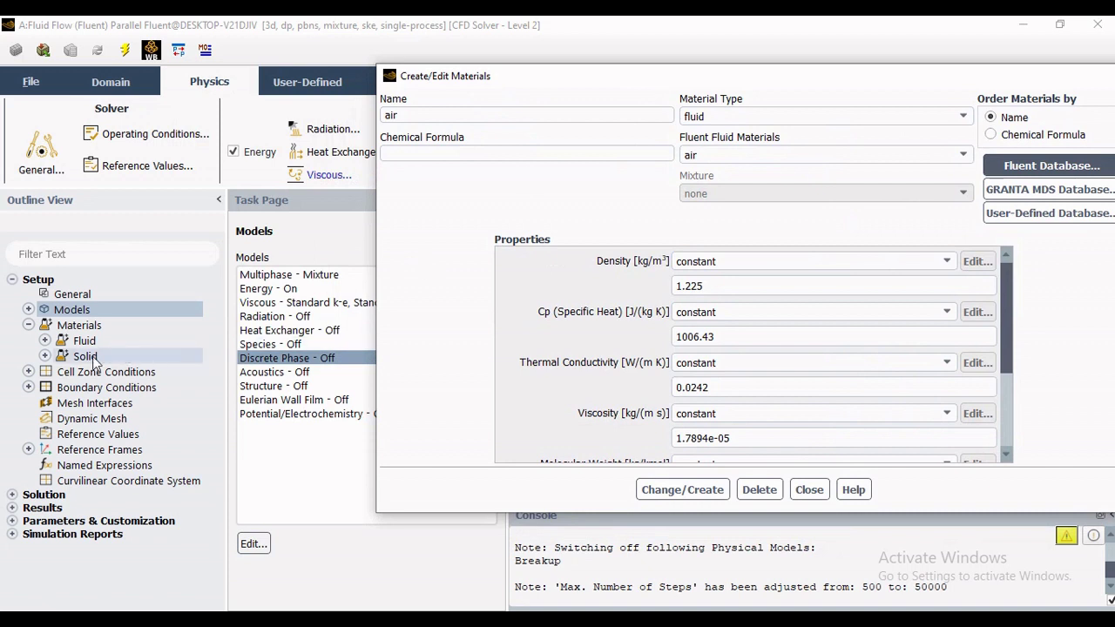
pyautogui.click(45, 341)
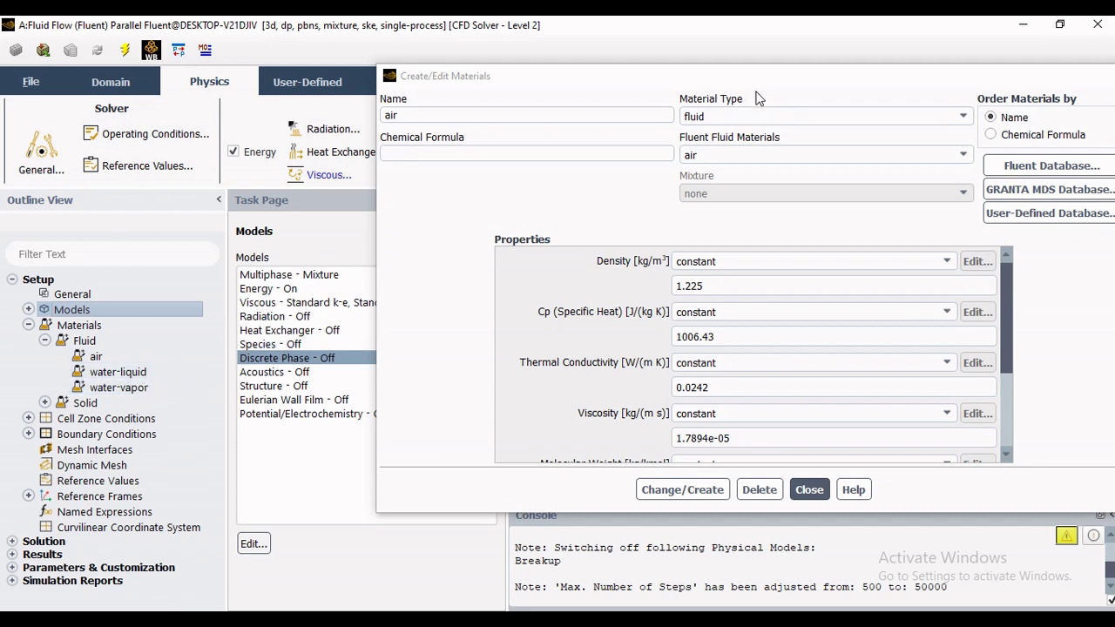
pyautogui.click(799, 513)
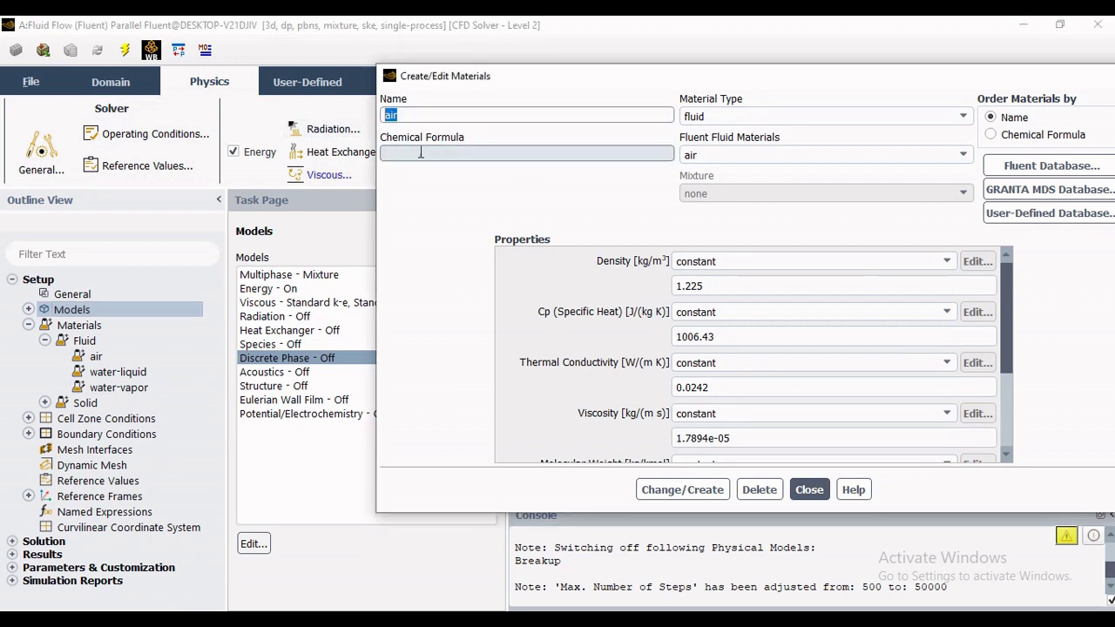
pyautogui.click(717, 288)
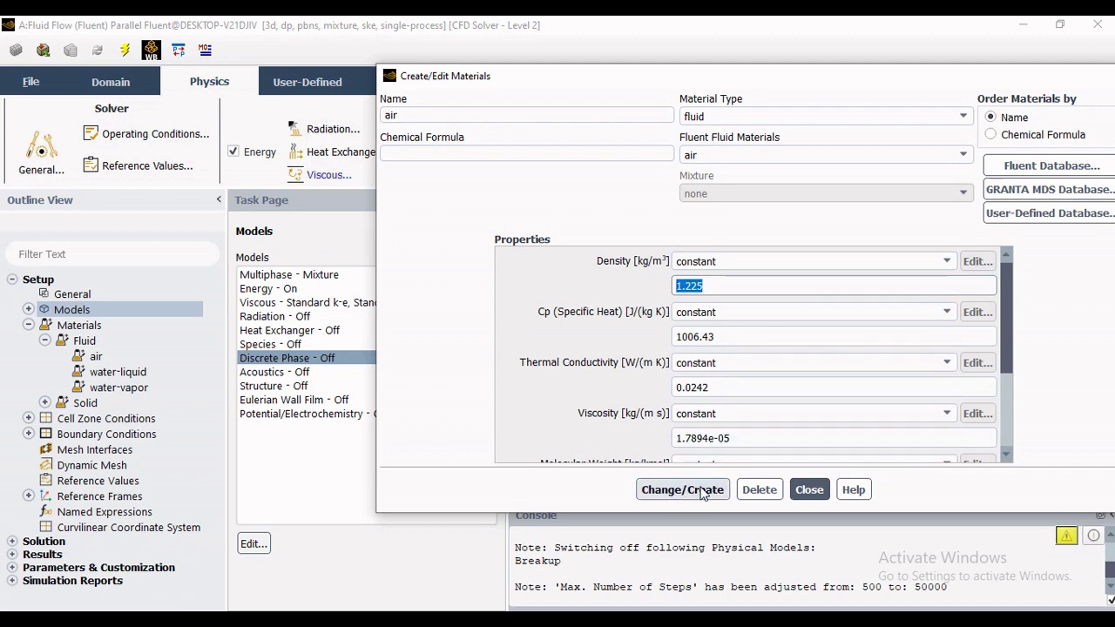
pyautogui.click(809, 489)
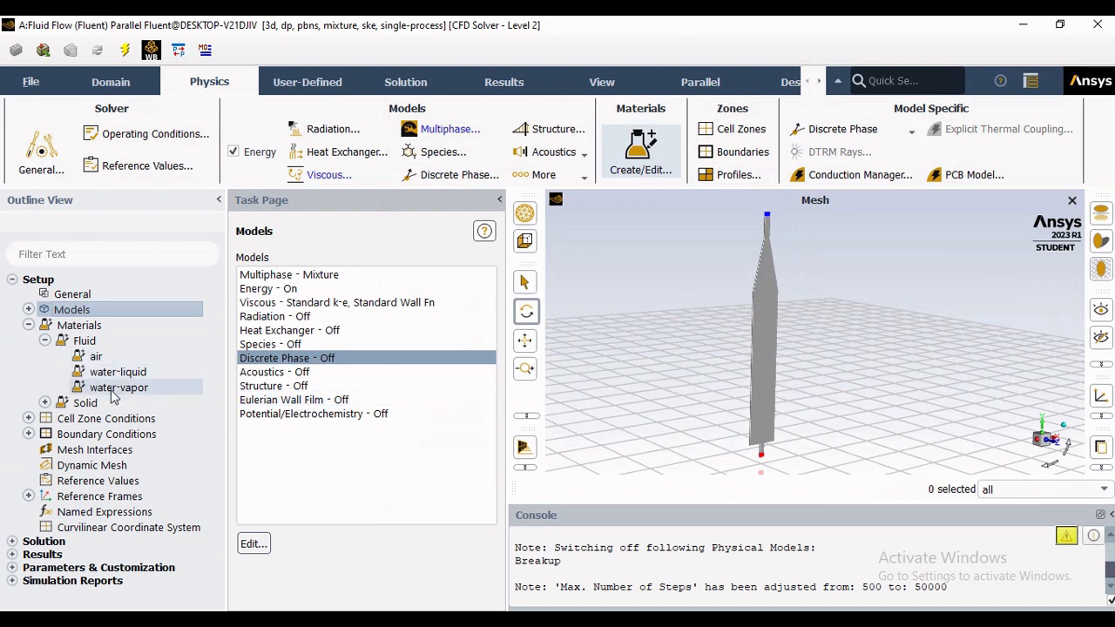
# Locate the fluid zone under the cell zone conditions and open the settings of fff_solid.
pyautogui.click(28, 325)
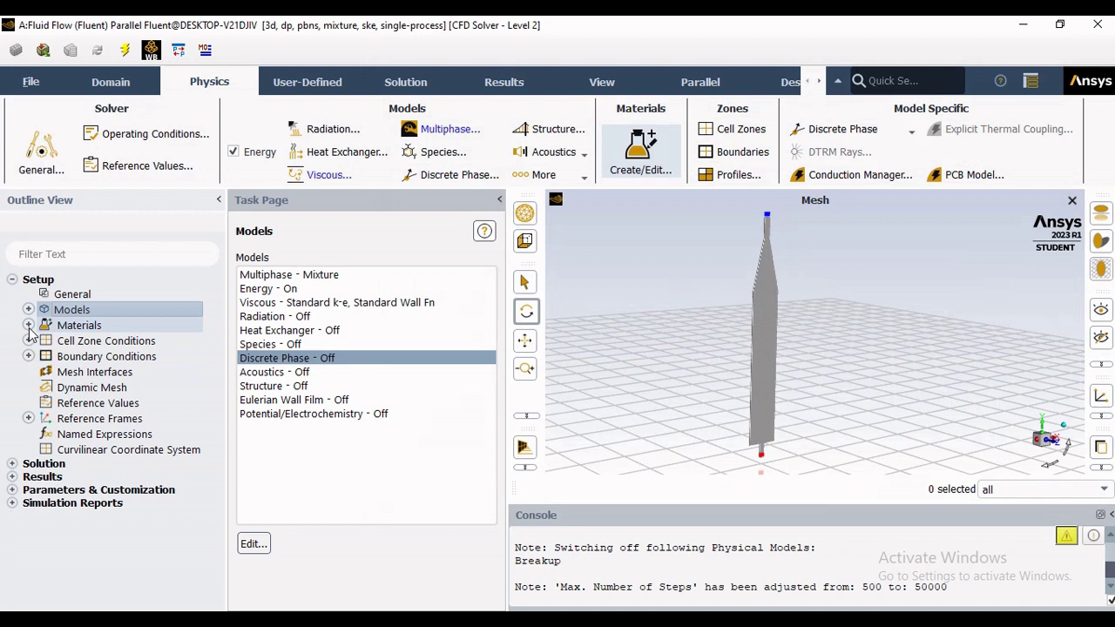
pyautogui.click(28, 340)
pyautogui.click(44, 356)
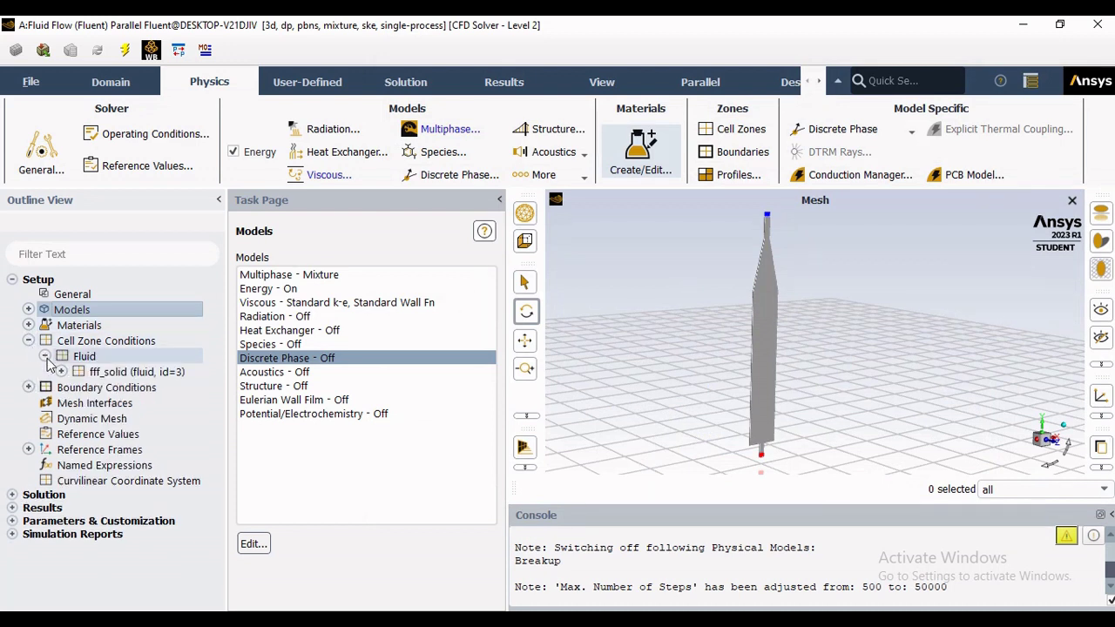
pyautogui.click(770, 364)
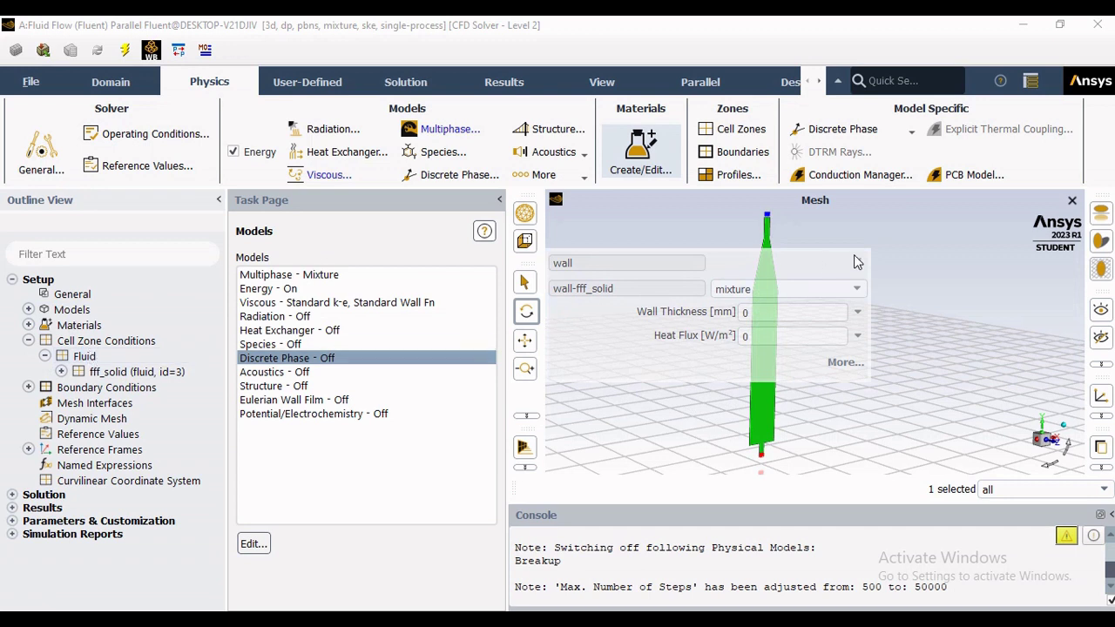
pyautogui.doubleClick(76, 357)
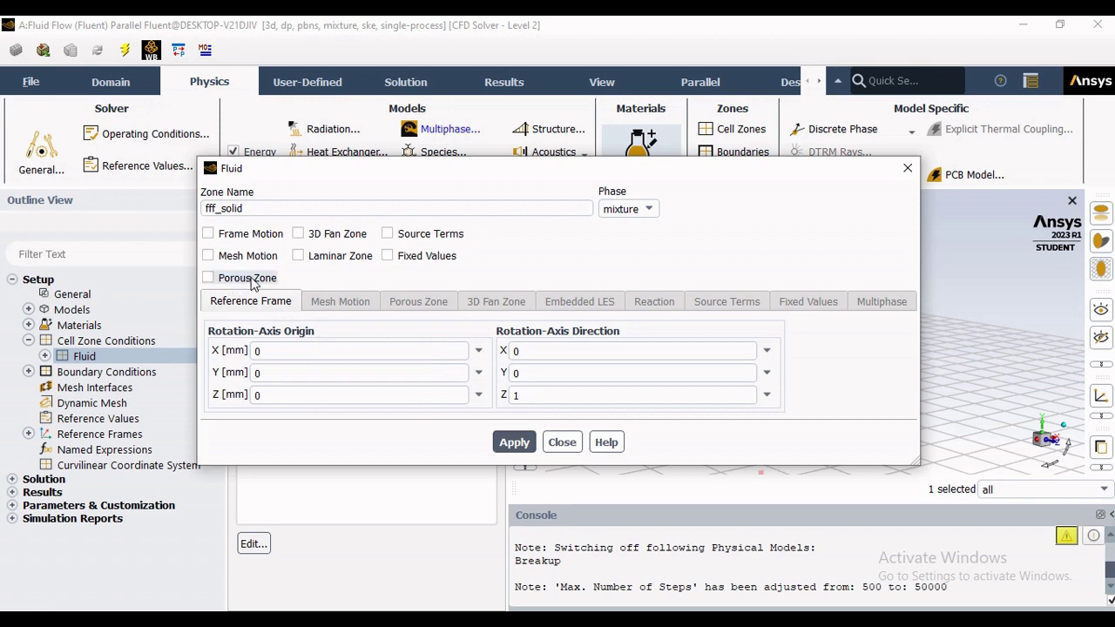
# Enable Porous Zone for fff_solid to view its porosity and heat transfer settings, and disable it again.
pyautogui.click(245, 280)
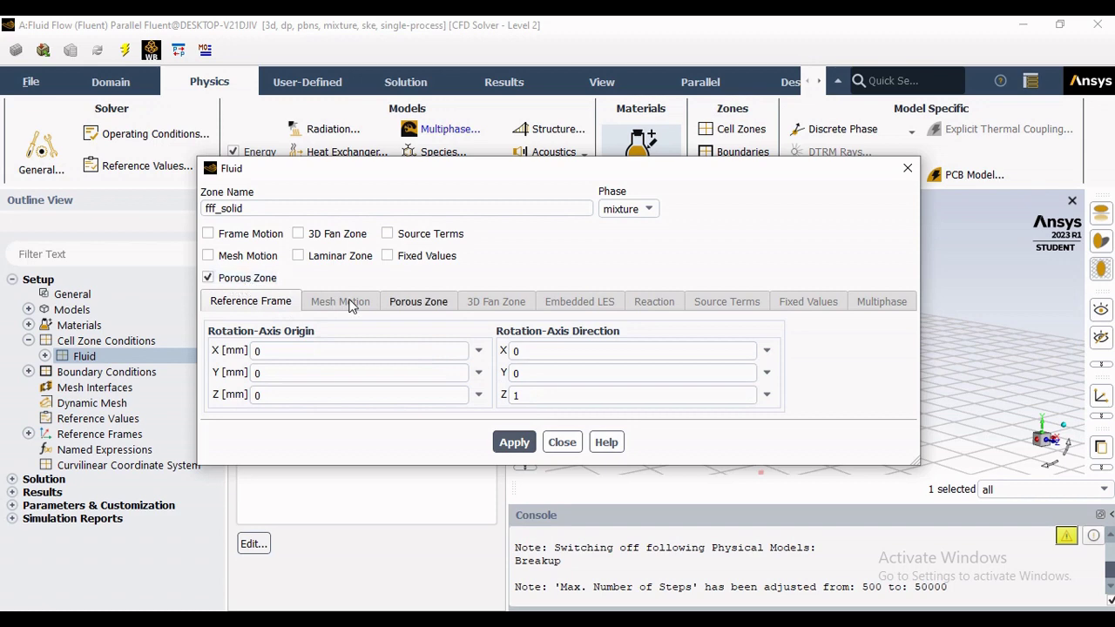
pyautogui.click(409, 305)
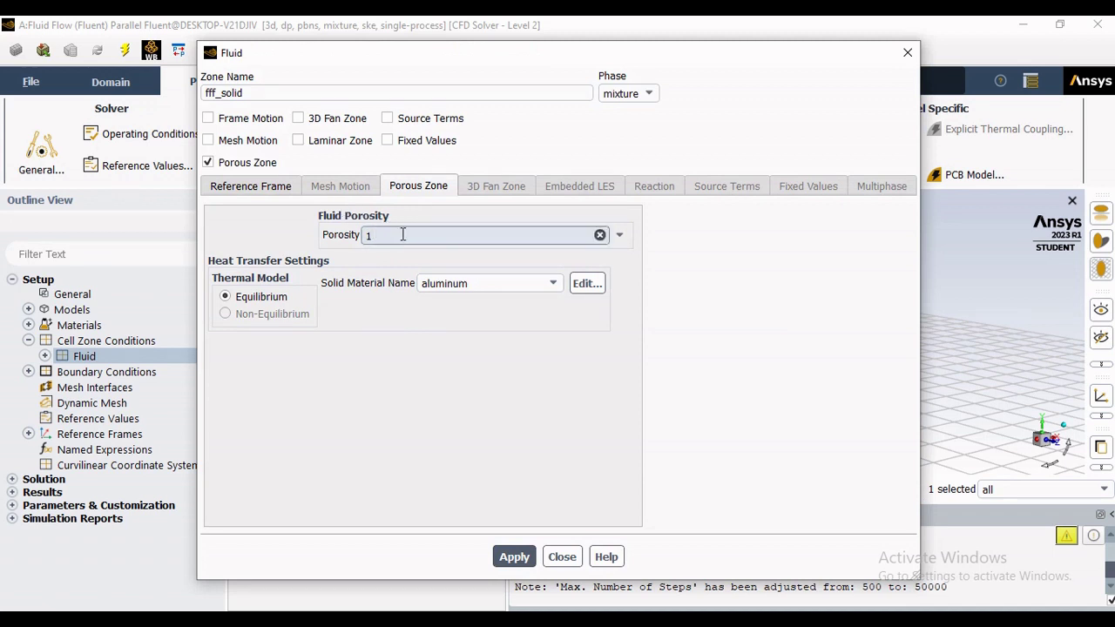
pyautogui.click(209, 162)
pyautogui.click(247, 190)
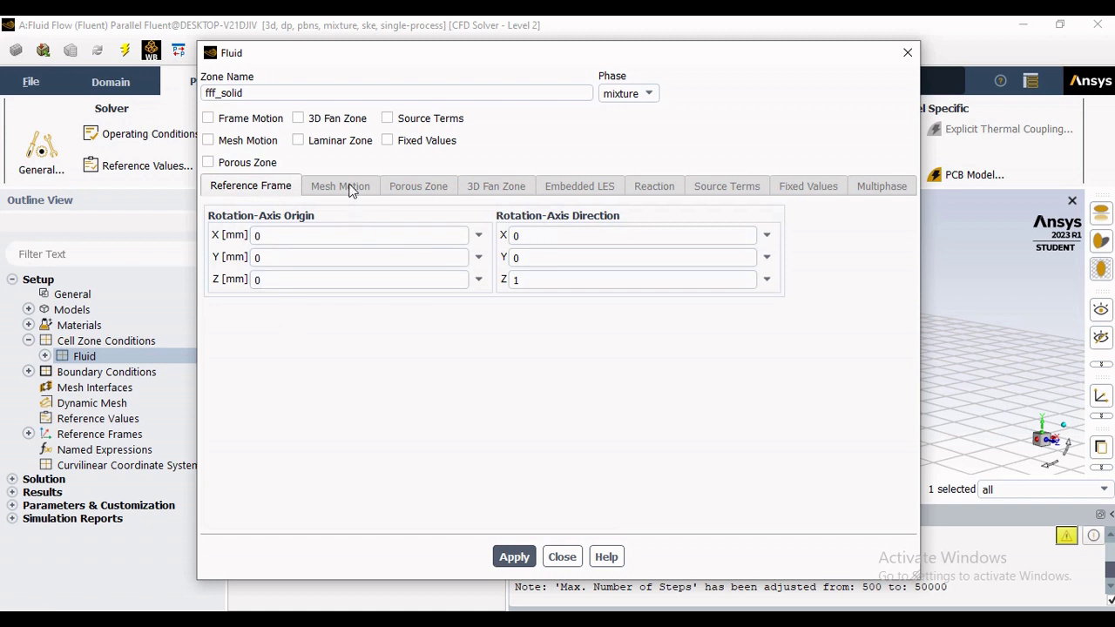
# Temporarily enable Mesh Motion and Source Terms for fff_solid to view their settings, and close the zone settings with both disabled.
pyautogui.click(247, 141)
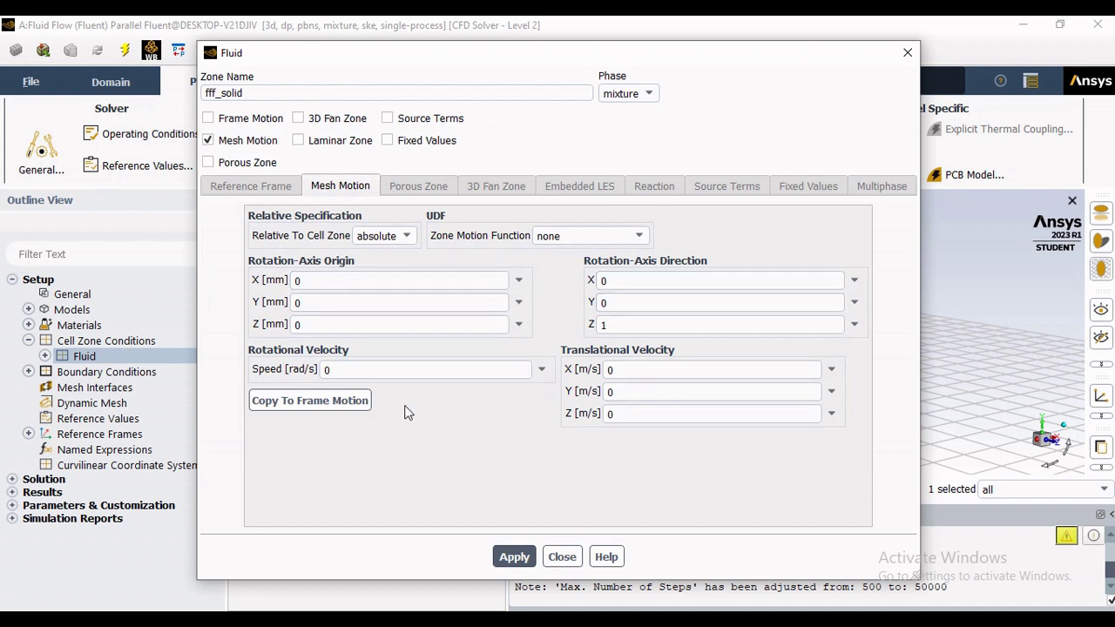
pyautogui.click(243, 143)
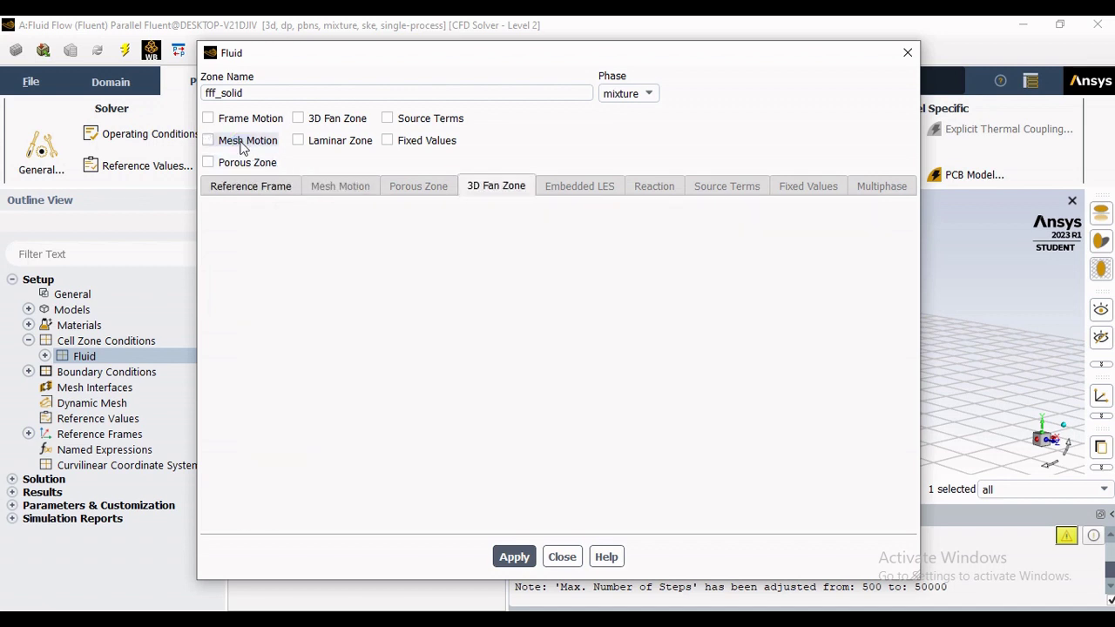
pyautogui.click(399, 124)
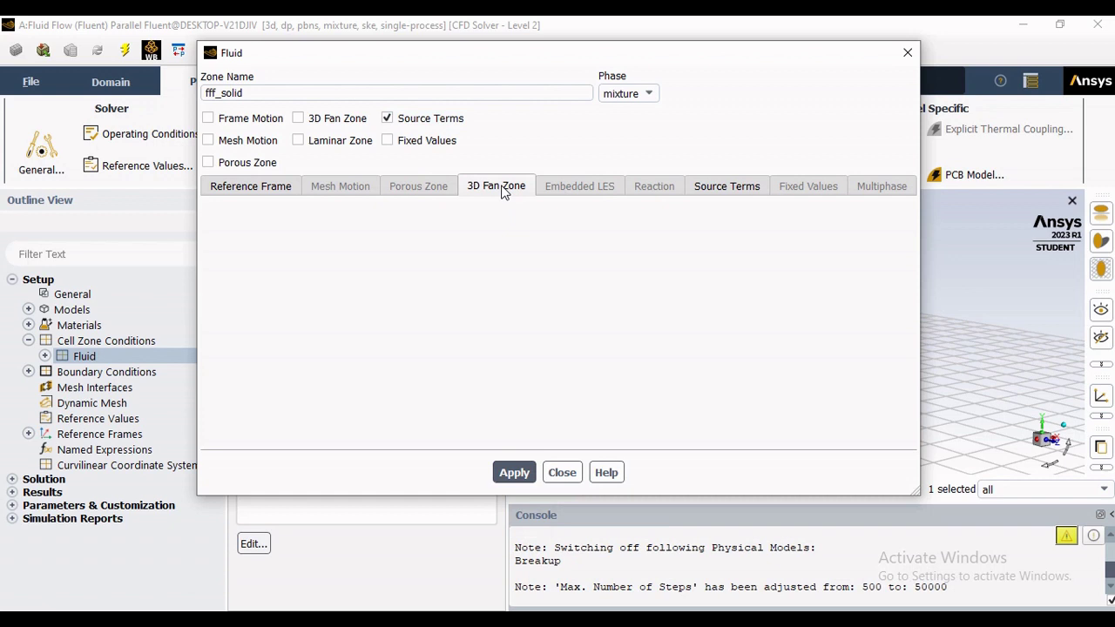
pyautogui.click(731, 187)
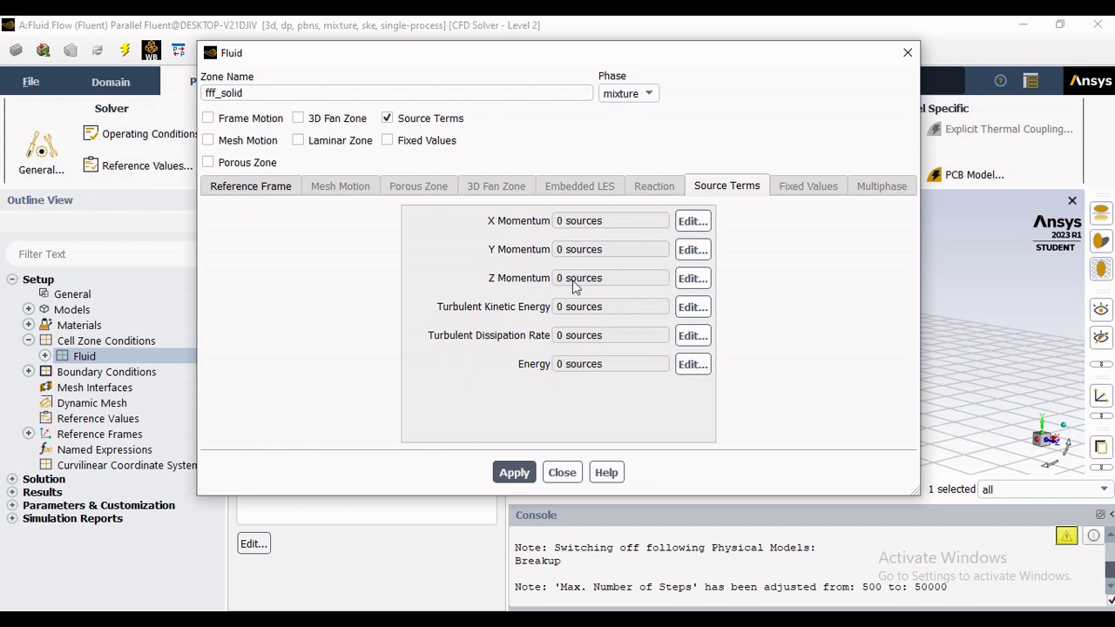
pyautogui.click(386, 118)
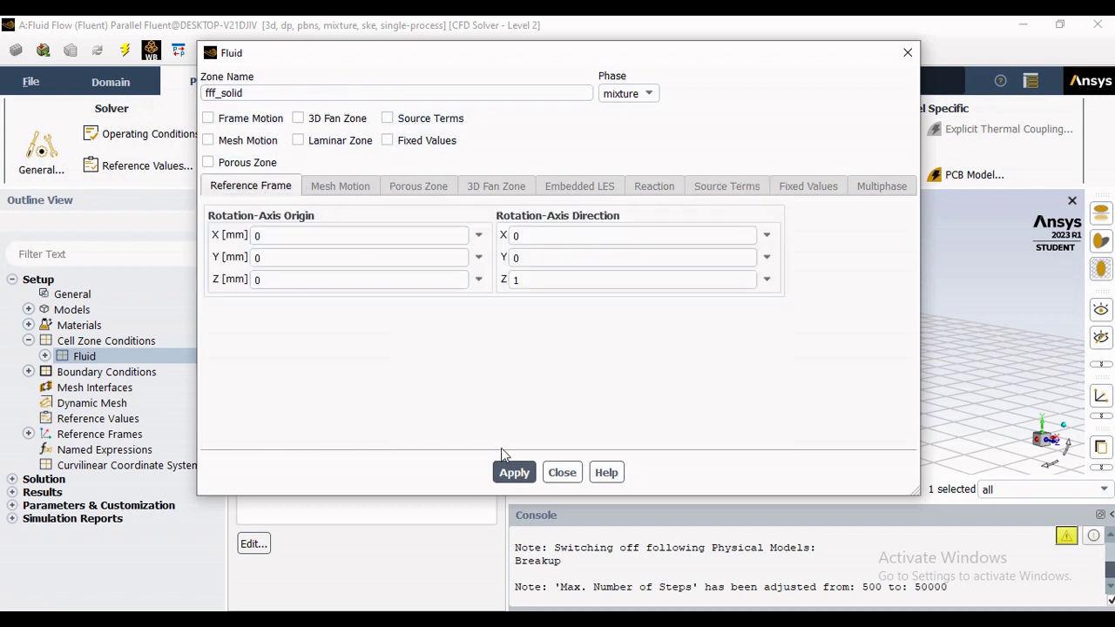
pyautogui.click(573, 474)
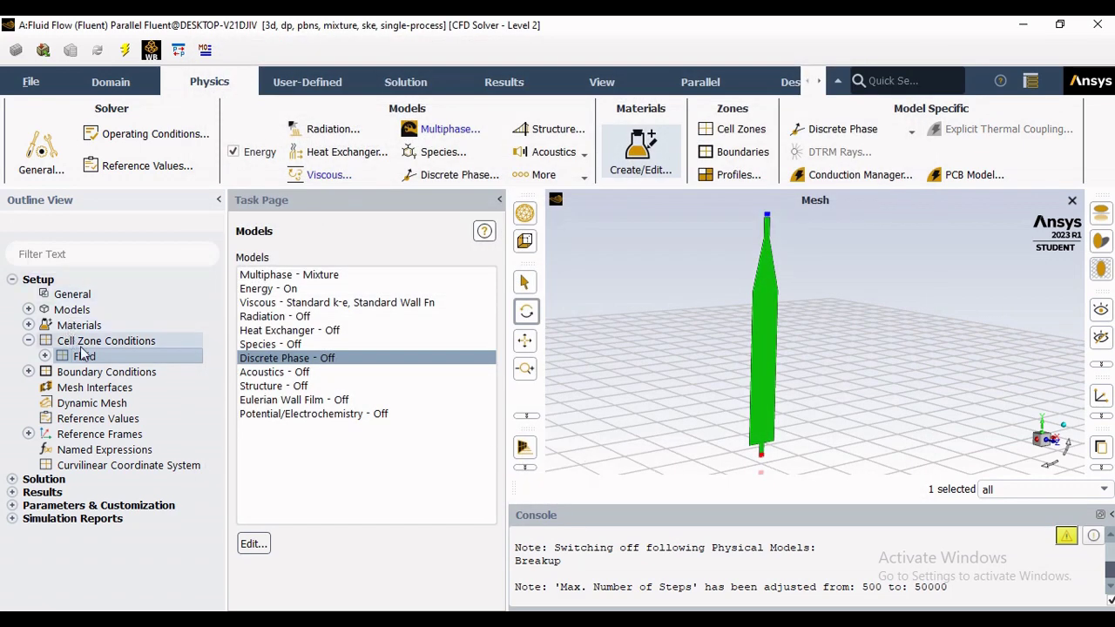
# Collapse the cell zone conditions, open the Boundary Conditions task page, and expand the boundary condition categories in the outline.
pyautogui.click(30, 341)
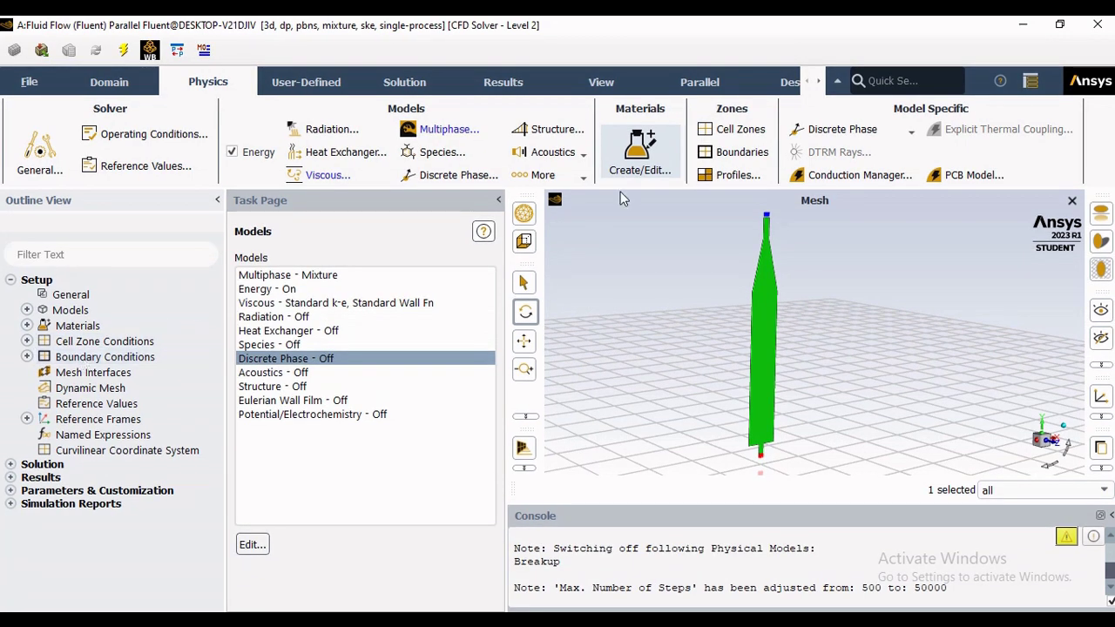
pyautogui.click(732, 156)
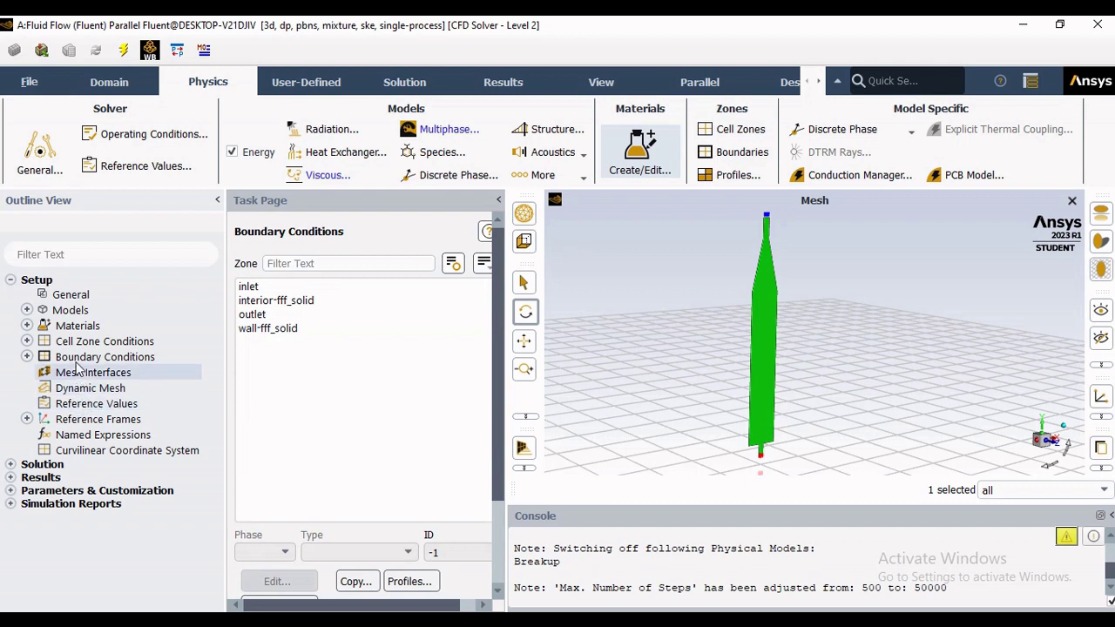
pyautogui.click(29, 358)
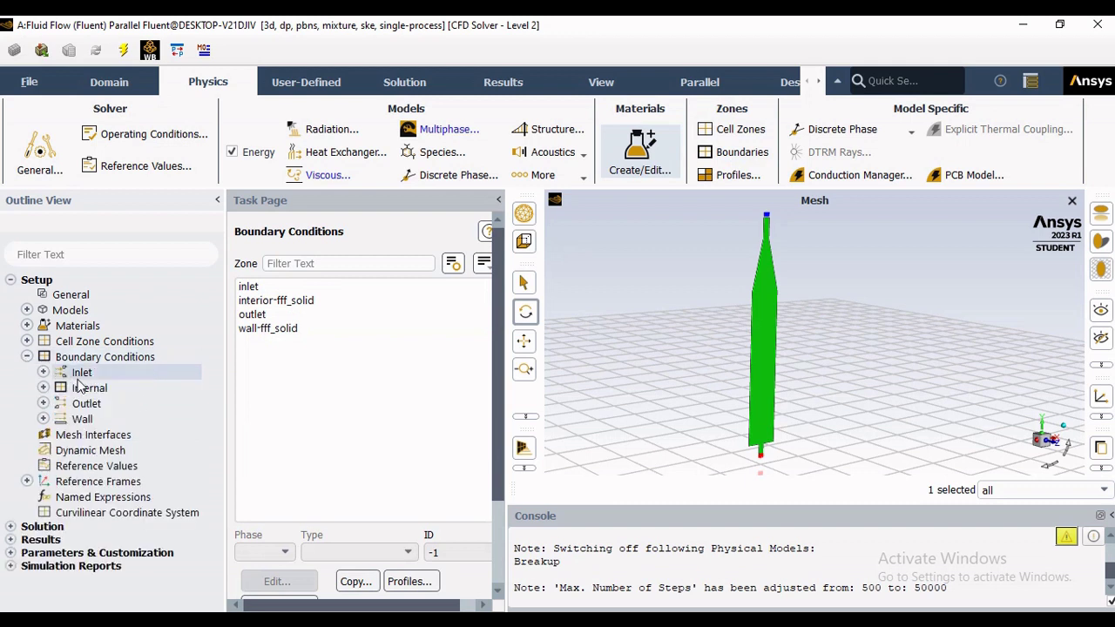
# Check the boundary types of the inlet, outlet, wall-fff_solid and interior-fff_solid zones.
pyautogui.click(248, 286)
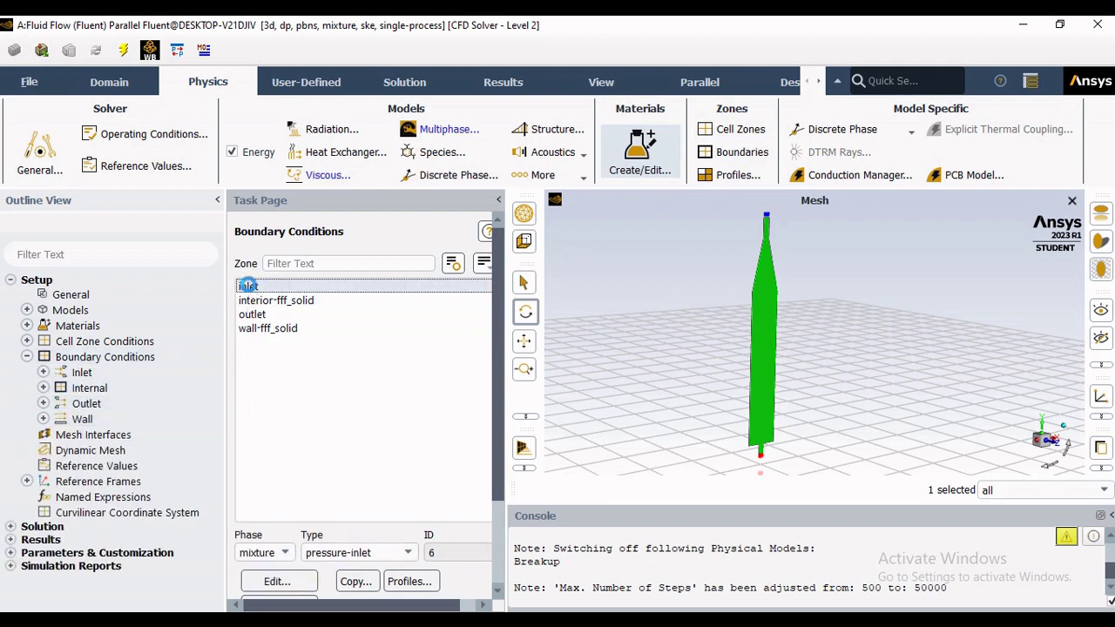
pyautogui.click(247, 315)
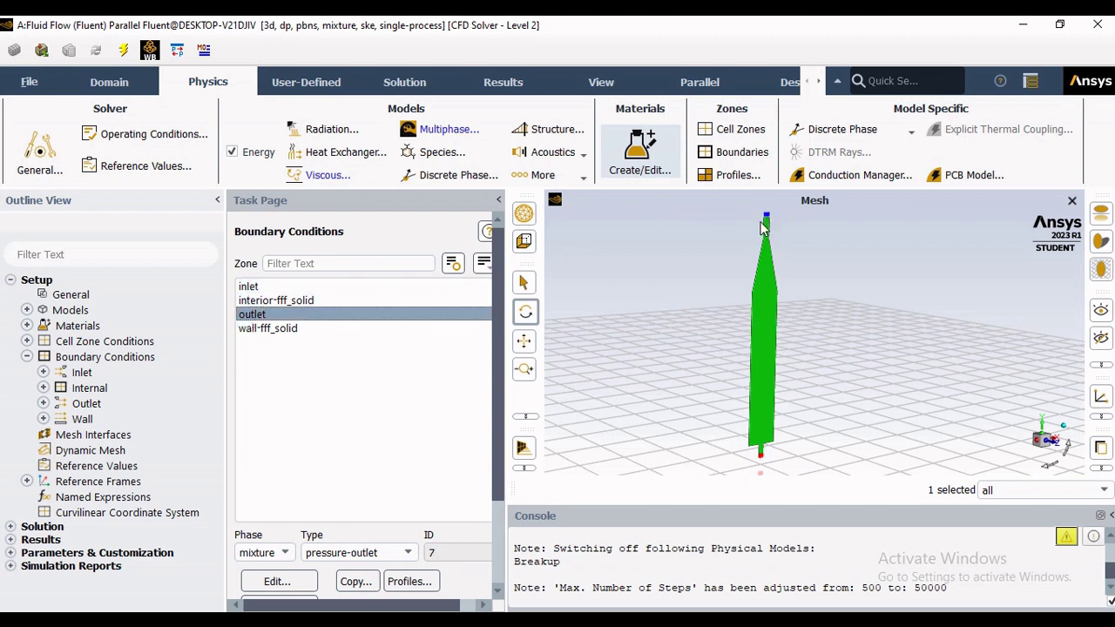
pyautogui.click(279, 335)
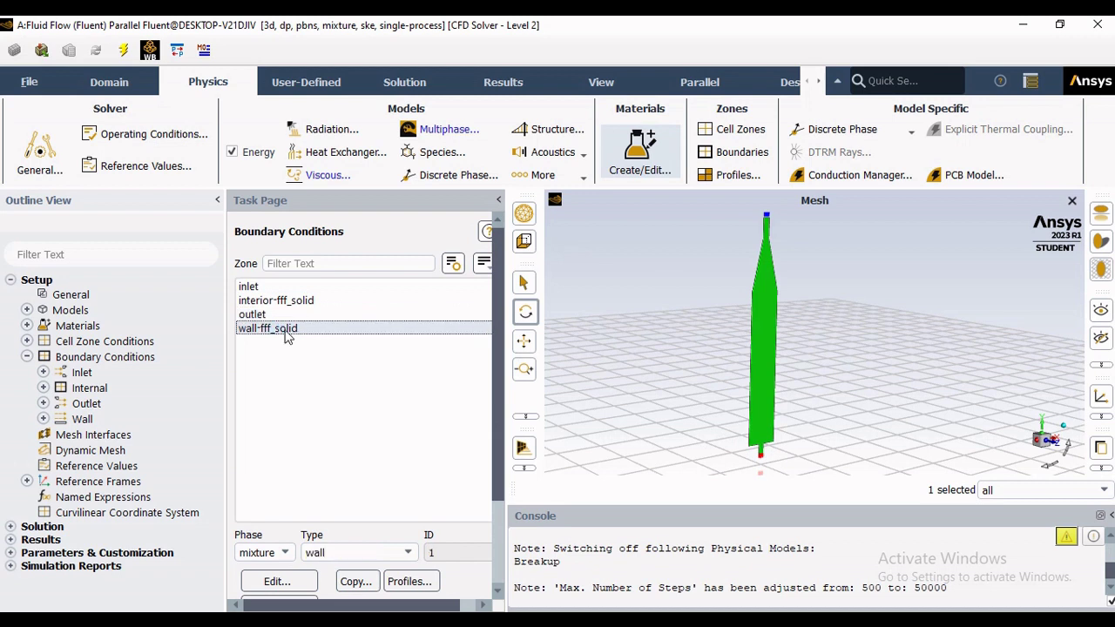
pyautogui.click(284, 302)
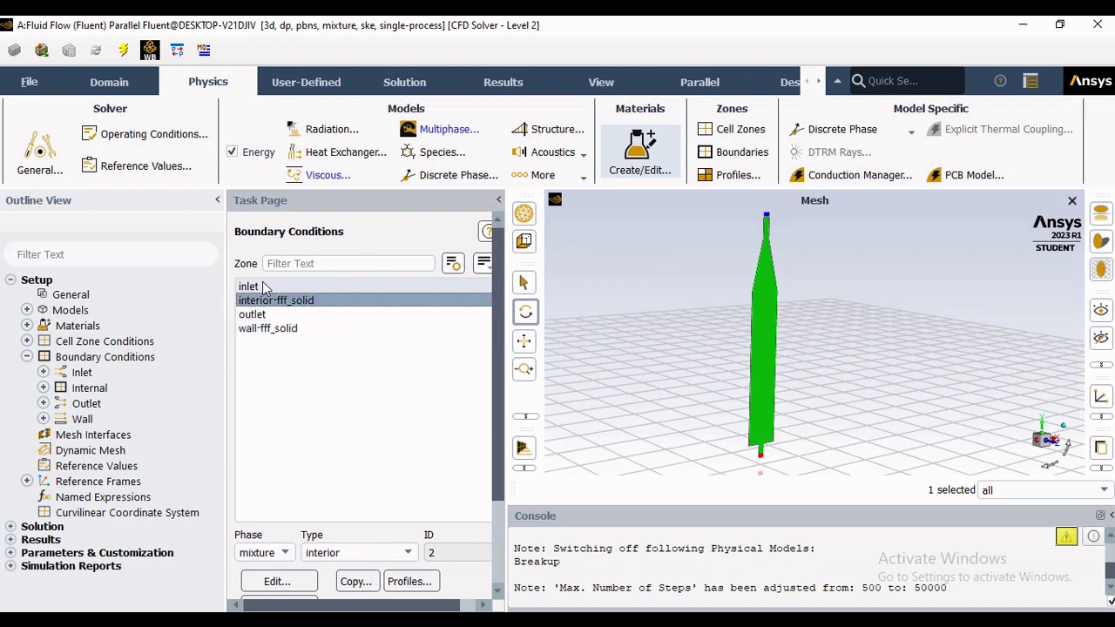
# Assign the pressure-inlet type to the inlet zone for the mixture phase and open its settings.
pyautogui.click(263, 288)
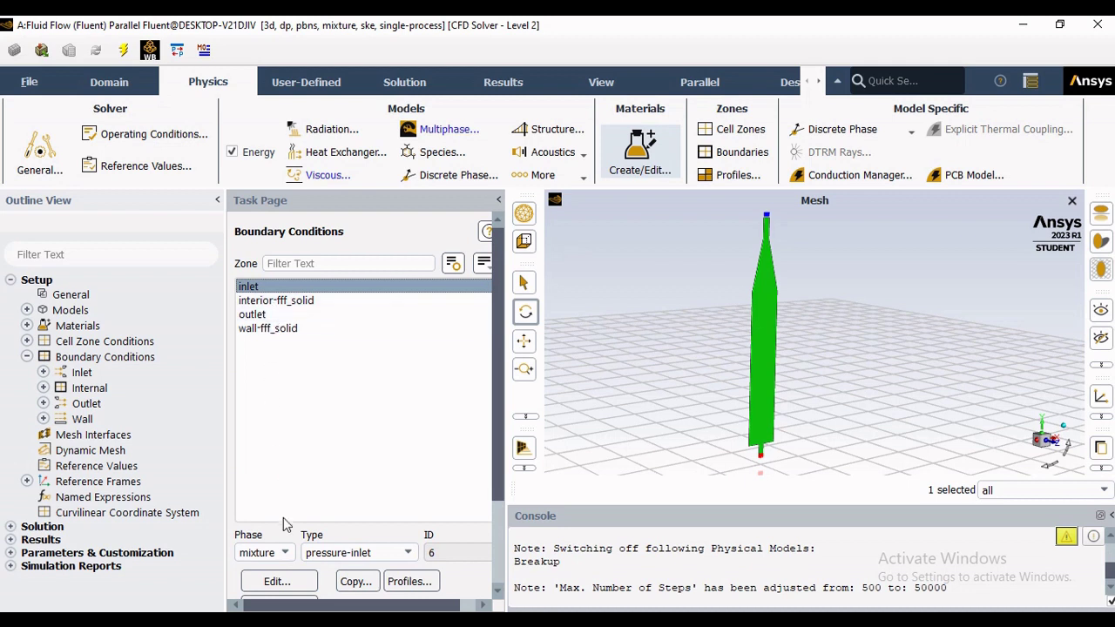
pyautogui.click(329, 555)
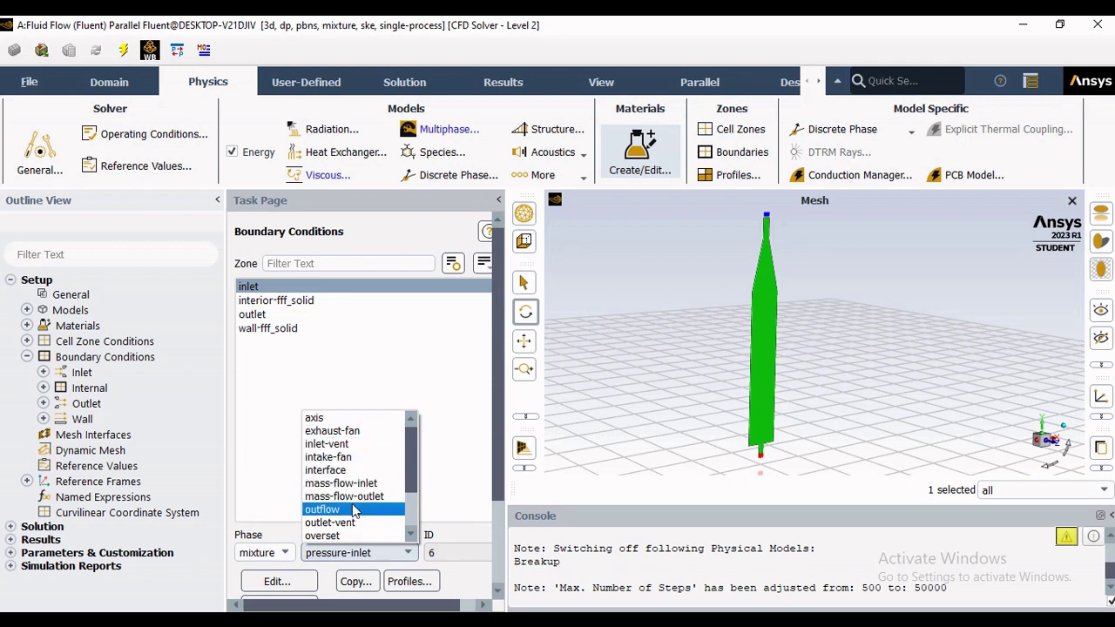
pyautogui.scroll(-1, 354, 505)
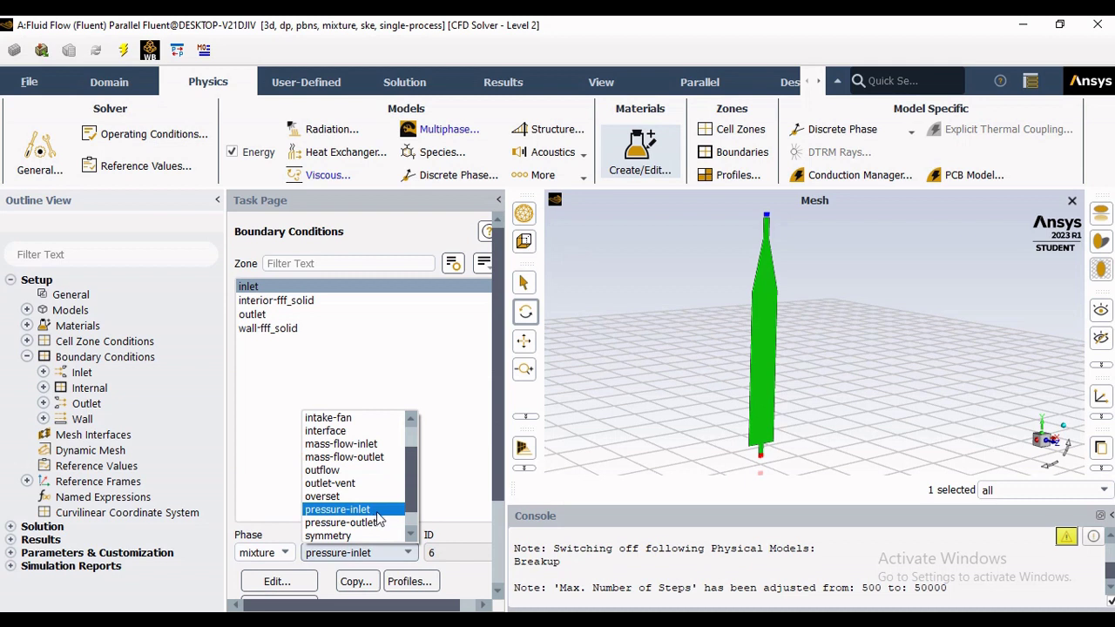
pyautogui.click(377, 513)
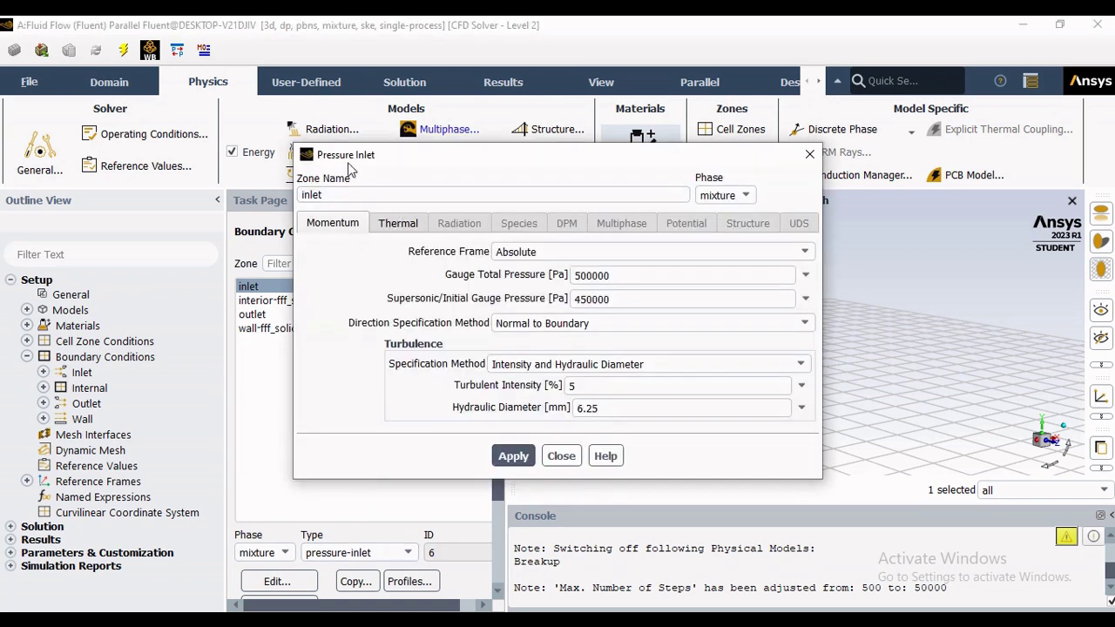
# Review the inlet's zone name, gauge total pressure and supersonic/initial gauge pressure.
pyautogui.click(322, 194)
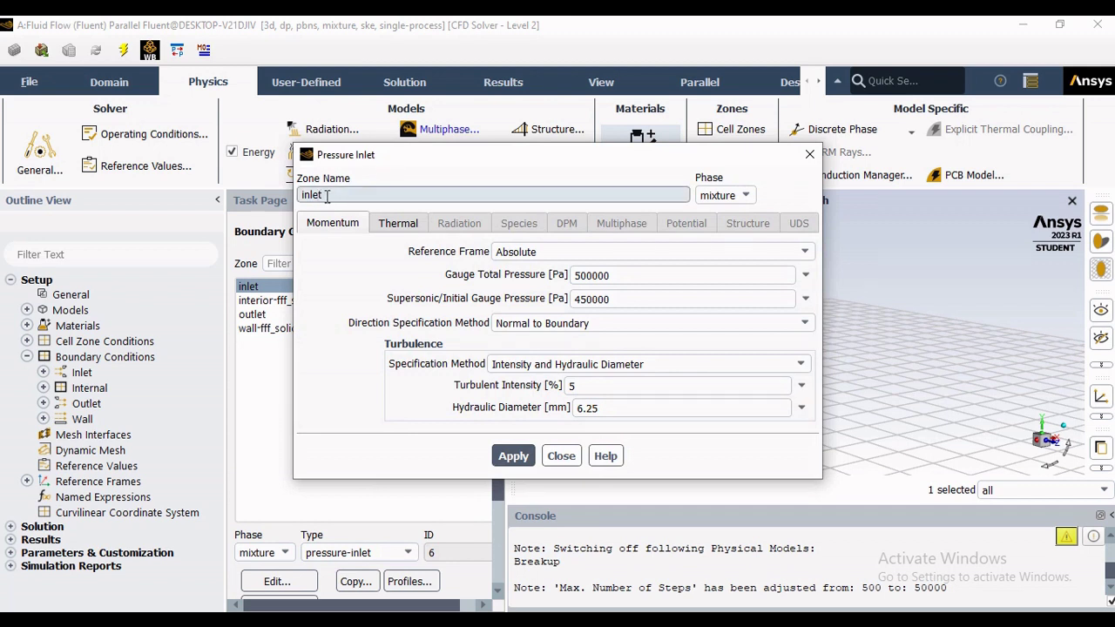
pyautogui.moveTo(327, 194); pyautogui.dragTo(265, 201)
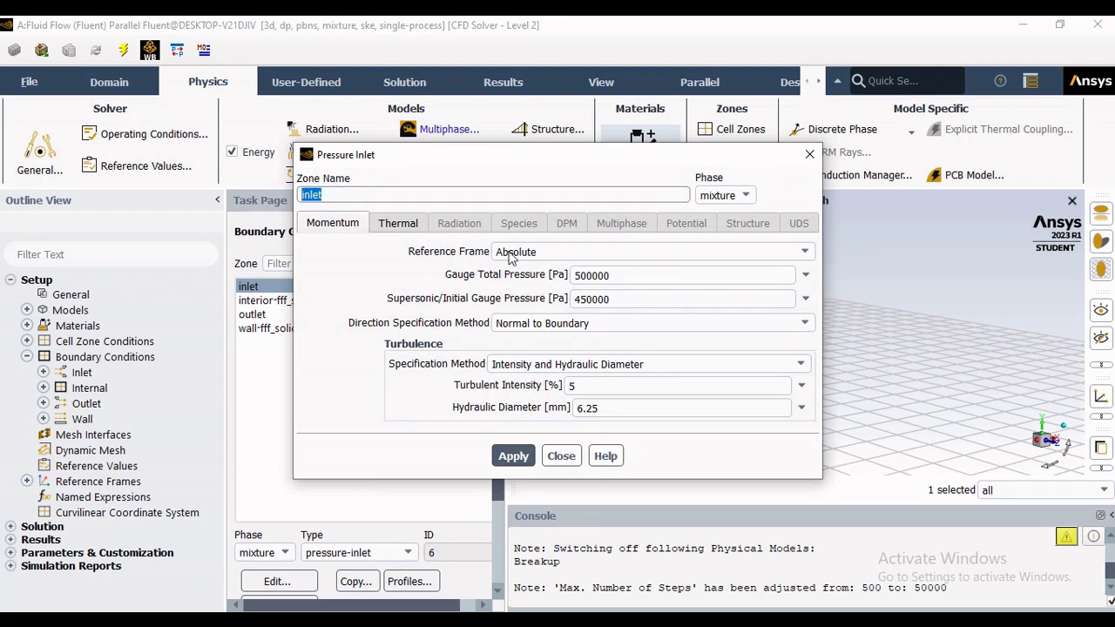
pyautogui.click(573, 276)
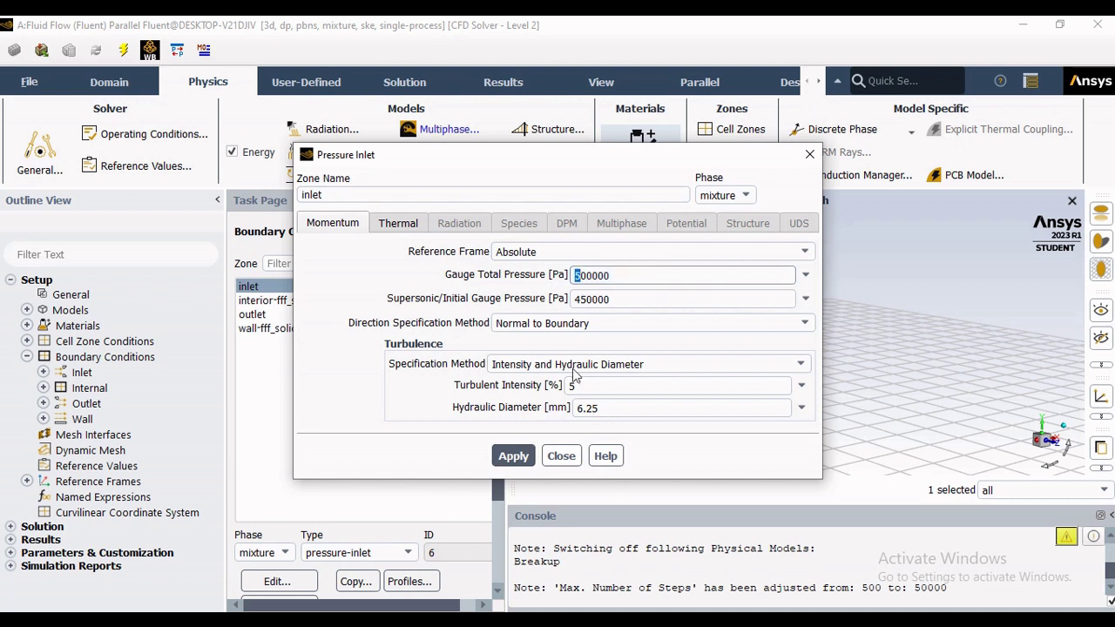
pyautogui.click(577, 299)
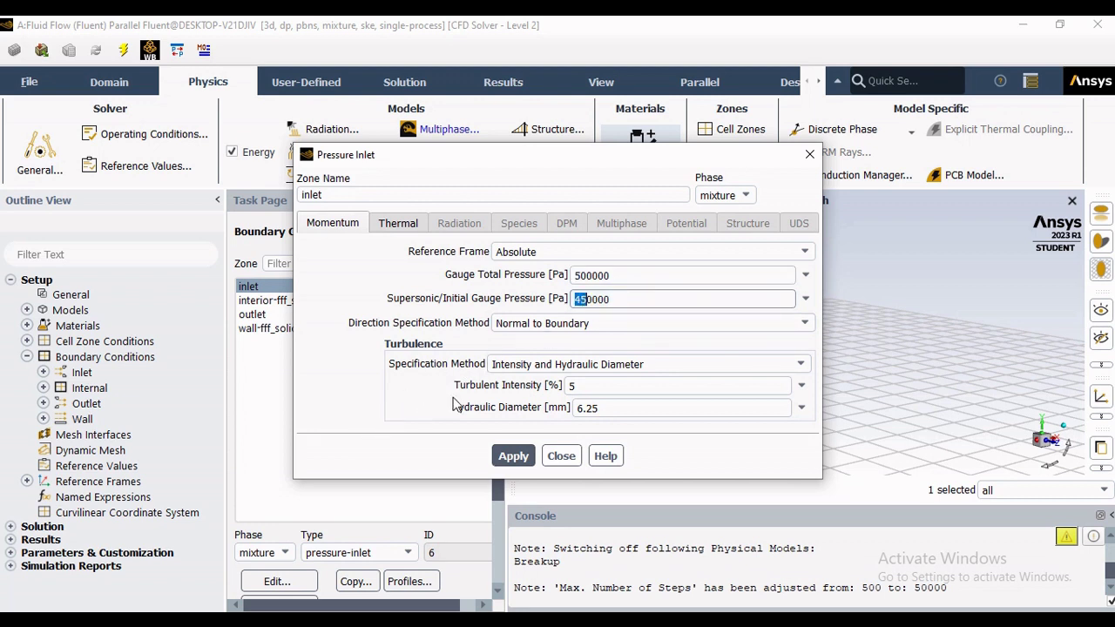
# Select Intensity and Hydraulic Diameter as the inlet's turbulence specification method, and review its turbulent intensity and hydraulic diameter.
pyautogui.click(536, 365)
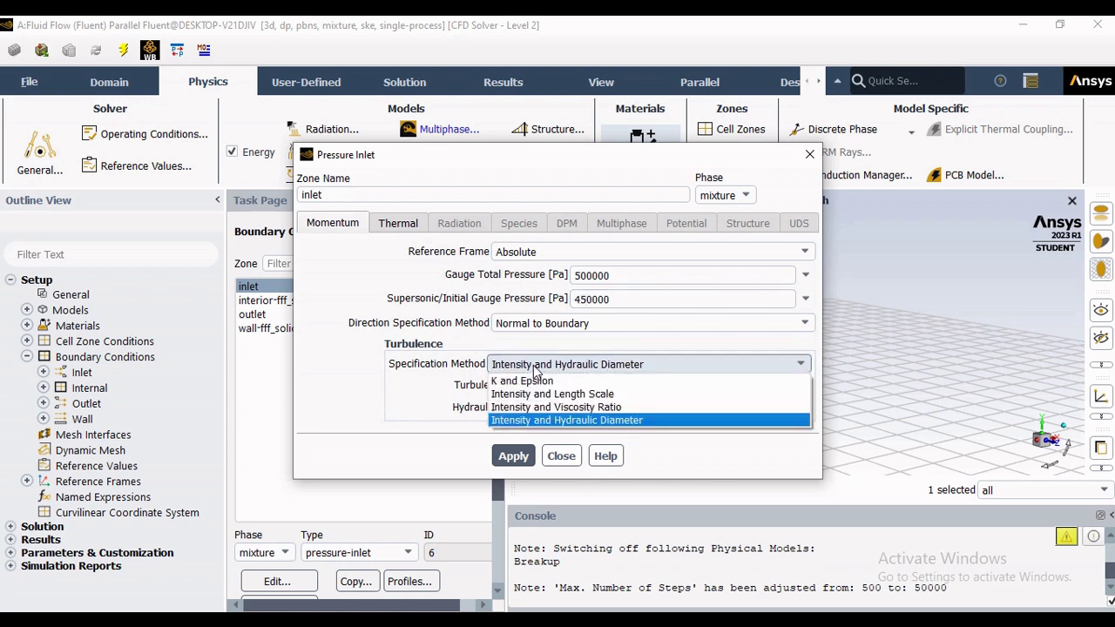
pyautogui.click(451, 353)
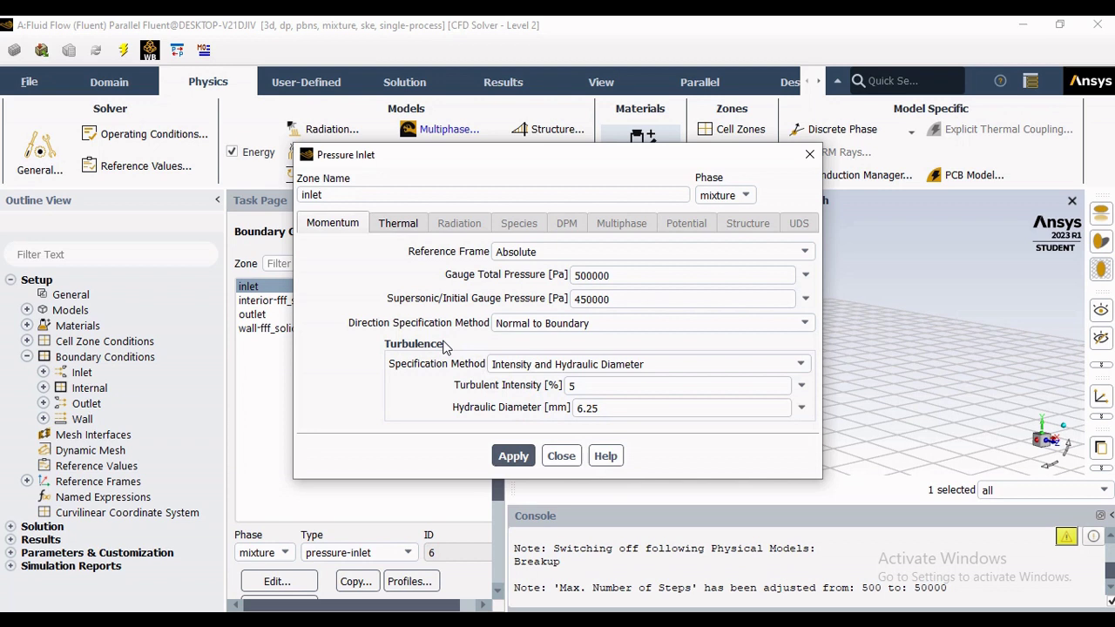
pyautogui.click(505, 367)
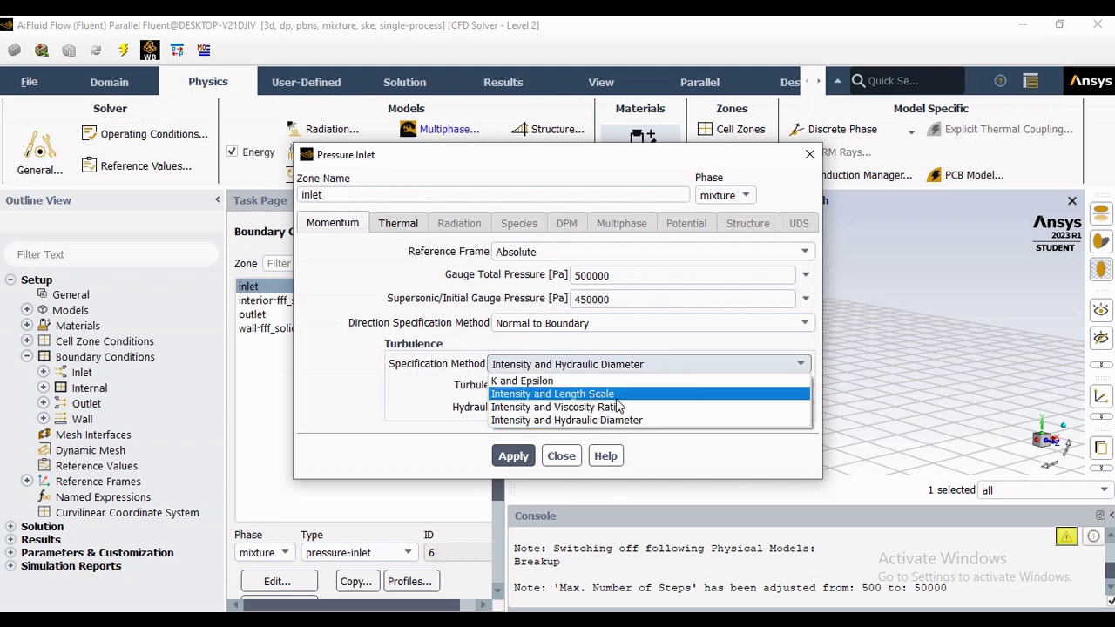
pyautogui.click(639, 420)
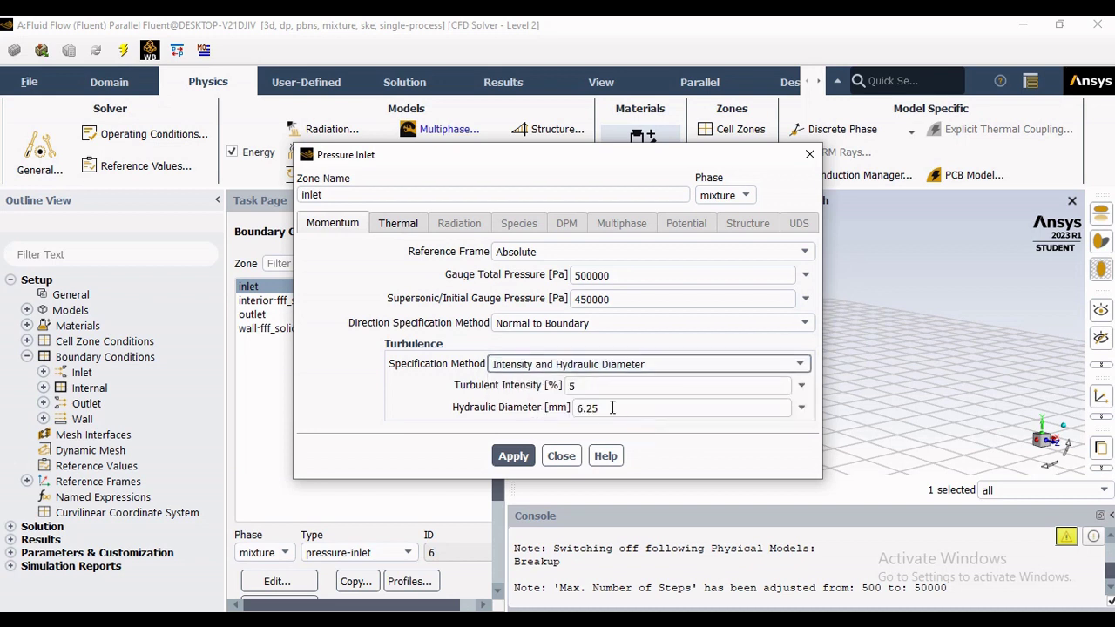
pyautogui.doubleClick(571, 385)
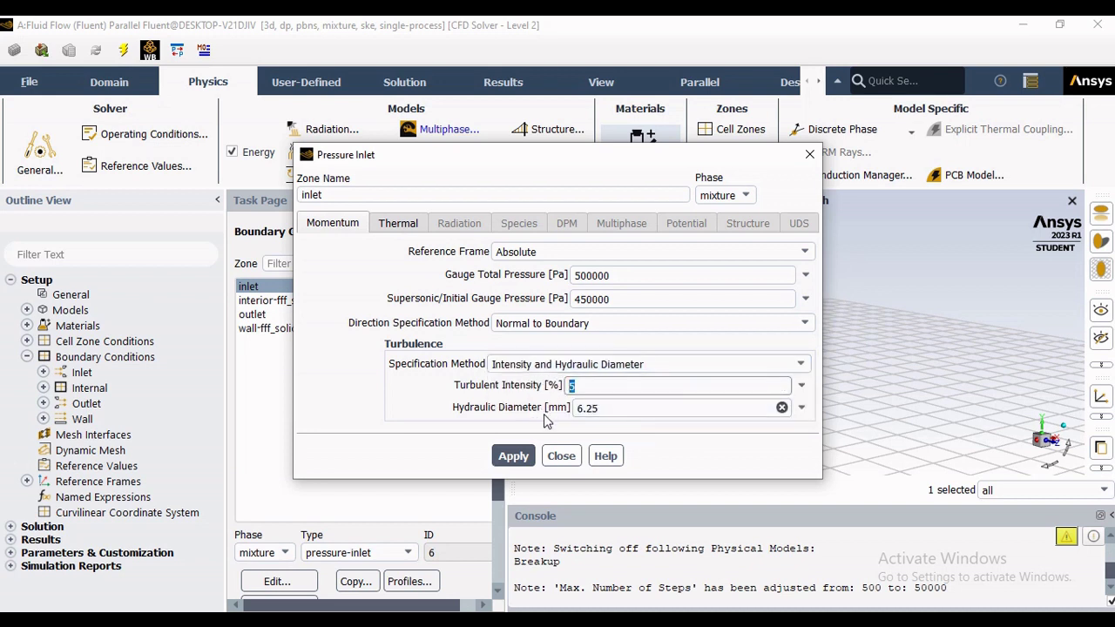
pyautogui.click(575, 408)
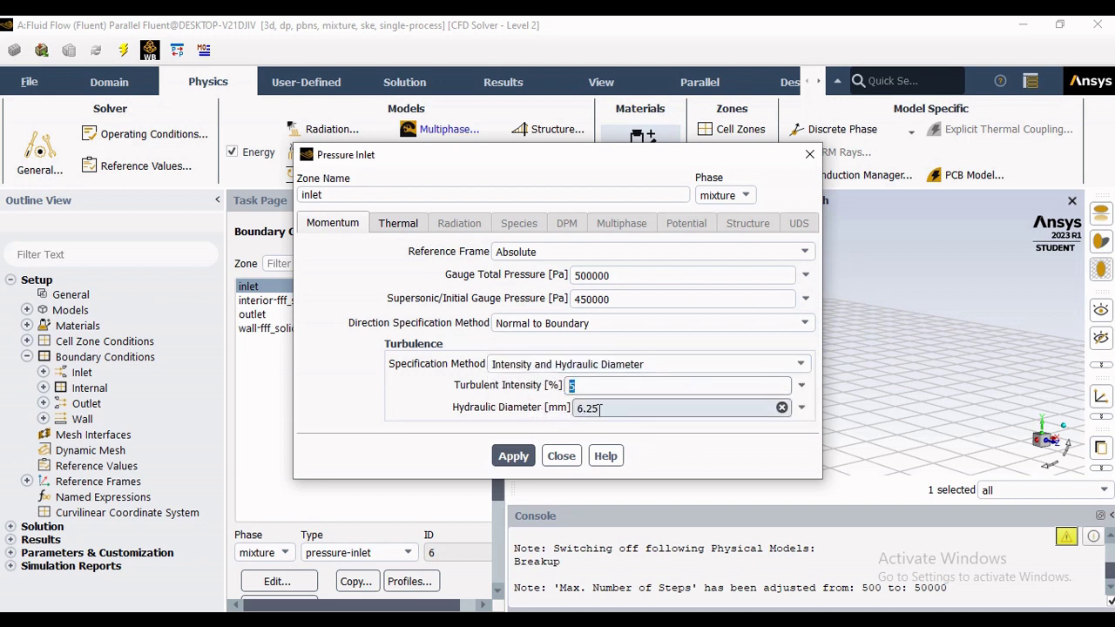
pyautogui.doubleClick(567, 409)
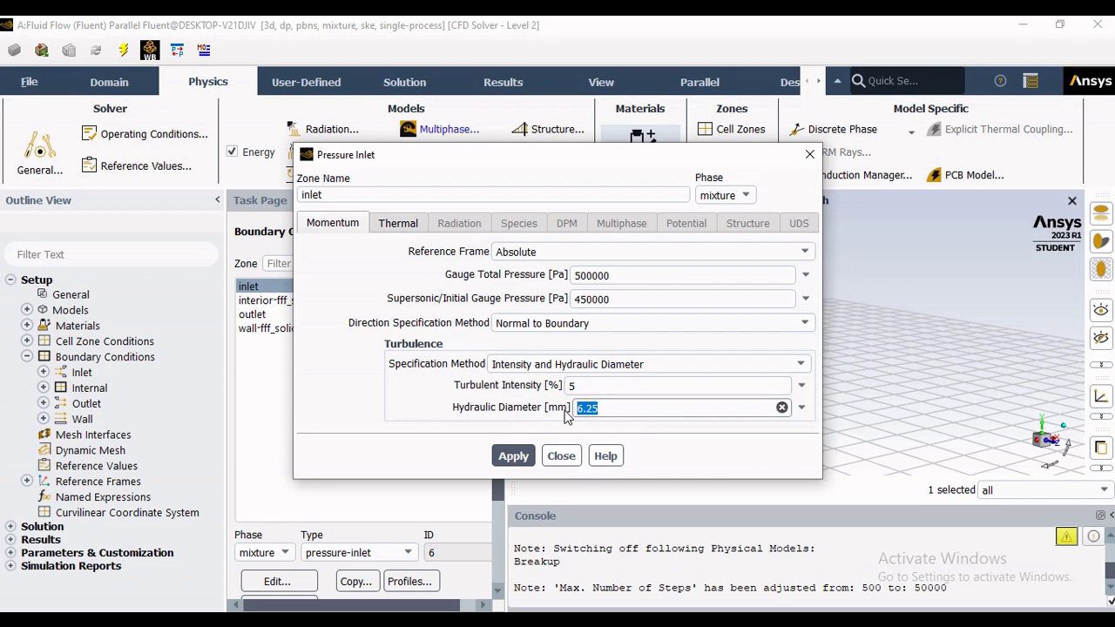
# Review the inlet's thermal and momentum settings, and close the Pressure Inlet dialog without applying changes.
pyautogui.click(407, 227)
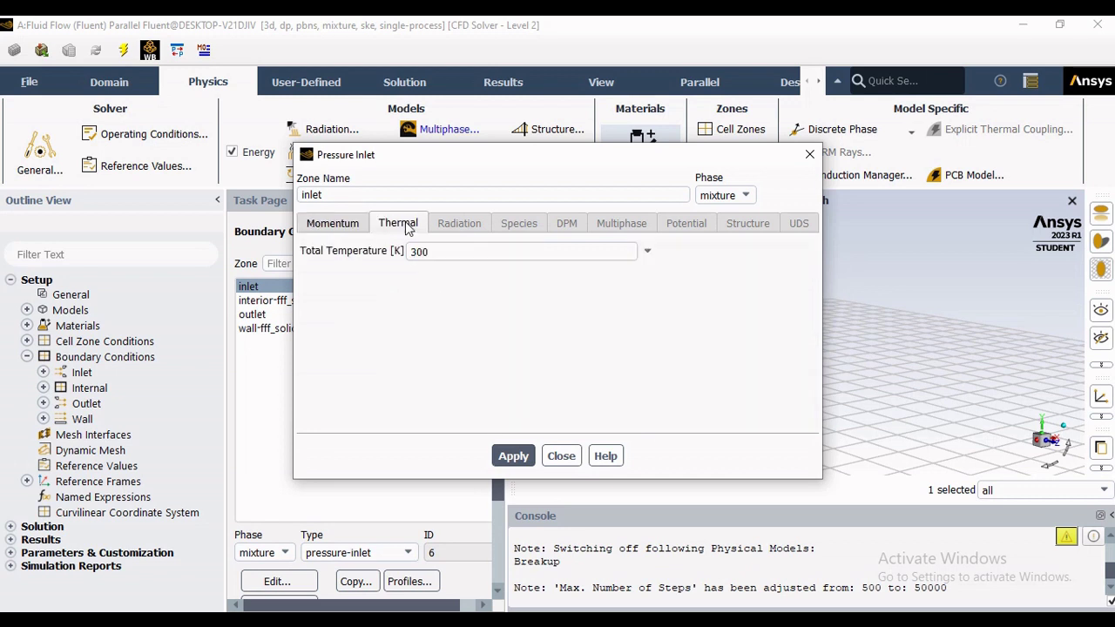
pyautogui.click(332, 221)
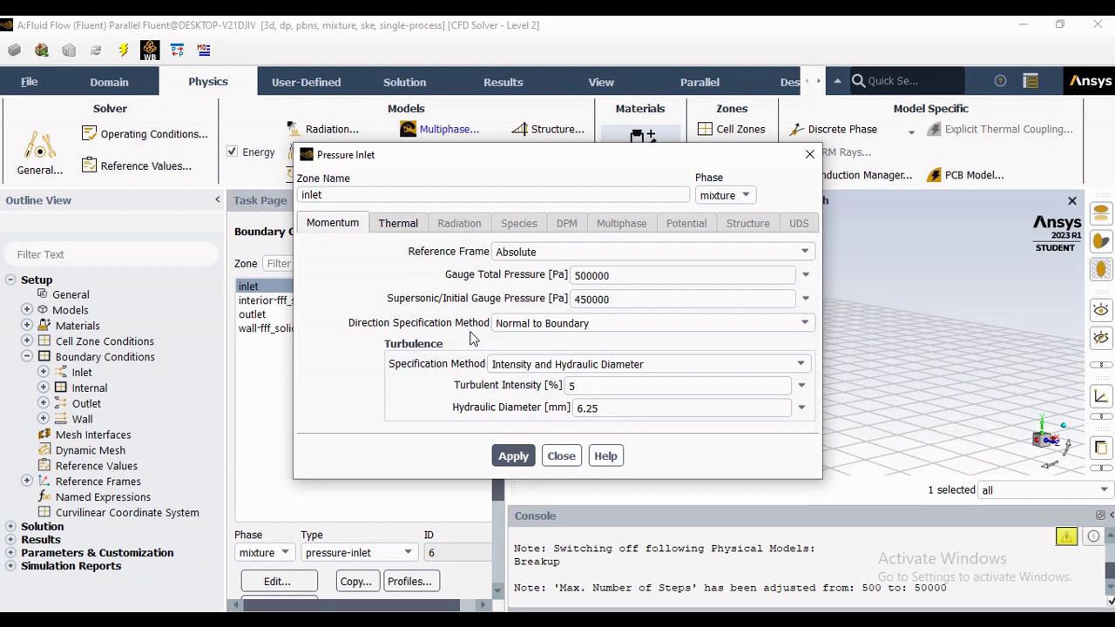
pyautogui.click(562, 456)
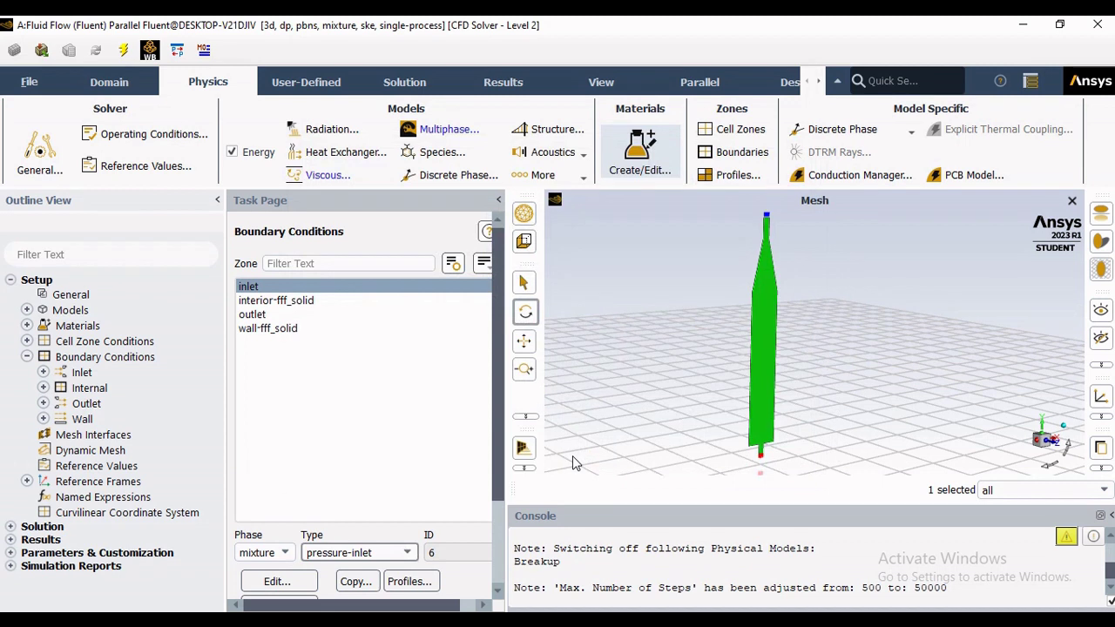
# Assign the pressure-outlet type to the outlet zone for the mixture phase and open its settings.
pyautogui.click(252, 317)
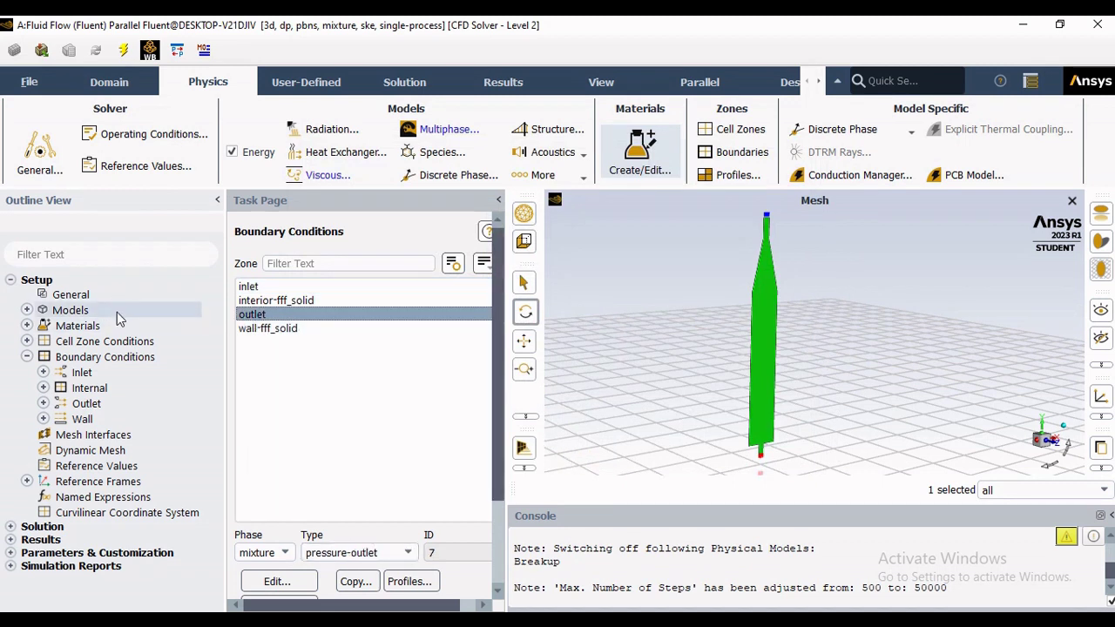
pyautogui.click(327, 559)
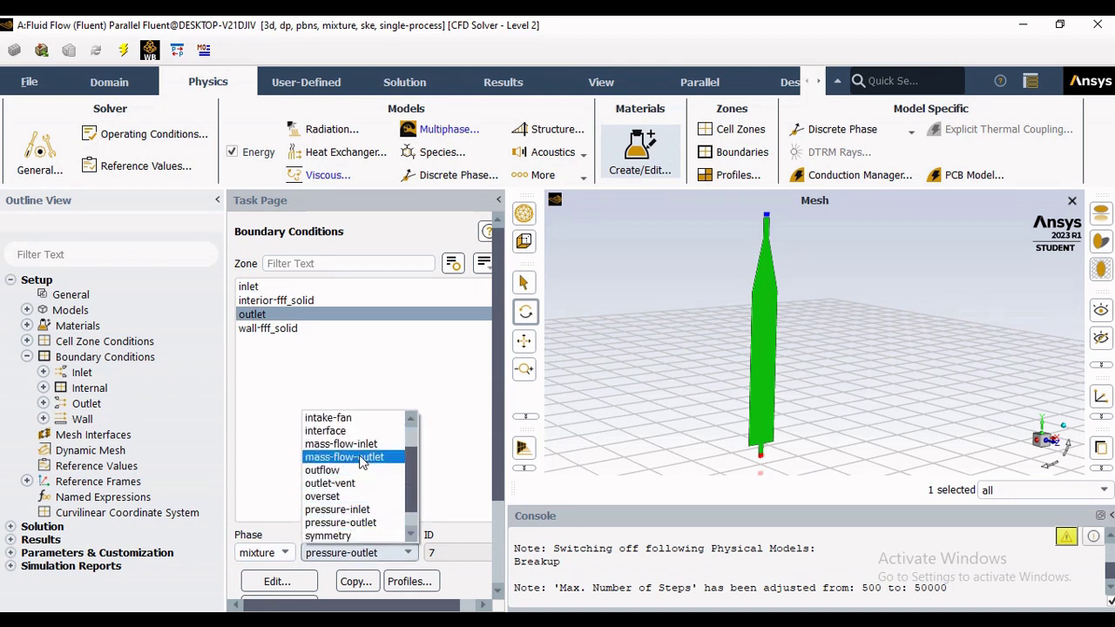
pyautogui.scroll(1, 363, 462)
pyautogui.scroll(-2, 362, 462)
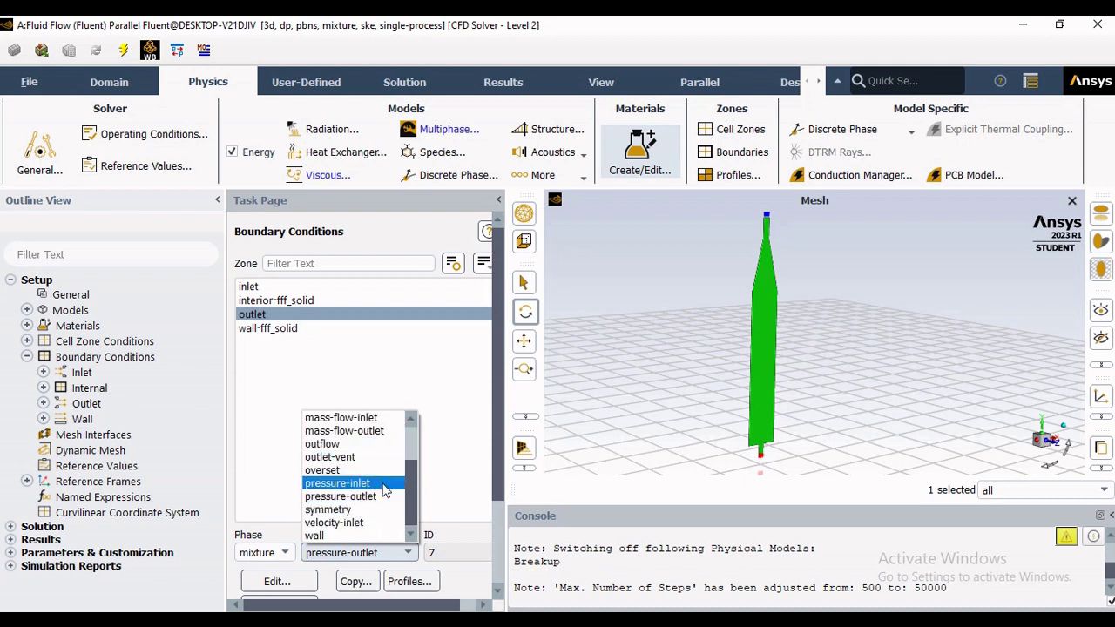
pyautogui.click(384, 496)
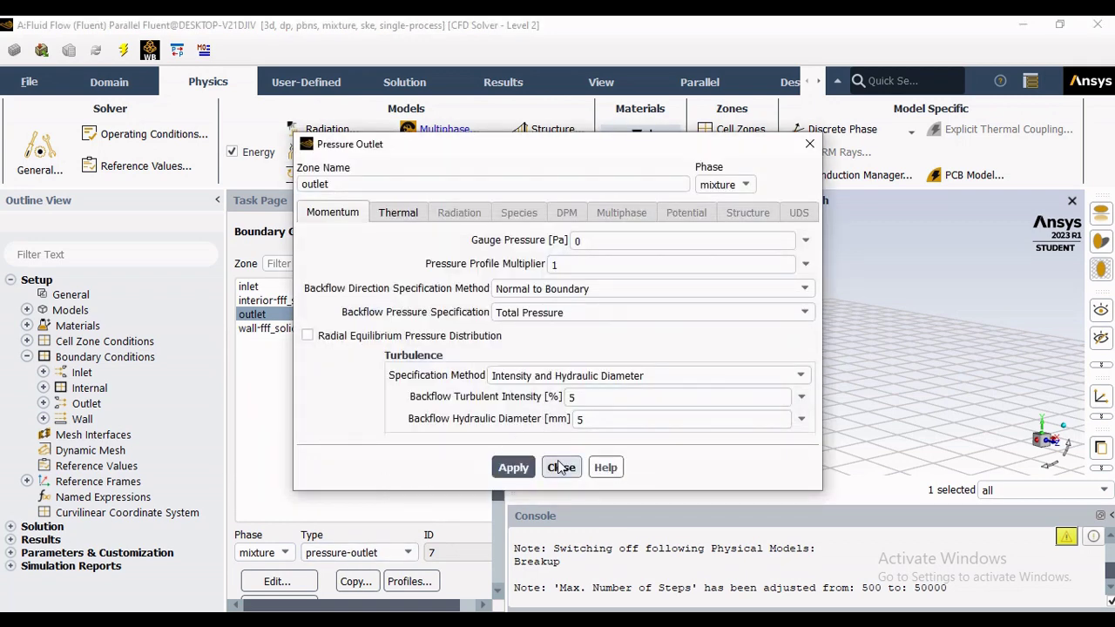
# Disable the Energy model, and move the Pressure Outlet dialog aside to view the outlet end of the mesh.
pyautogui.click(231, 154)
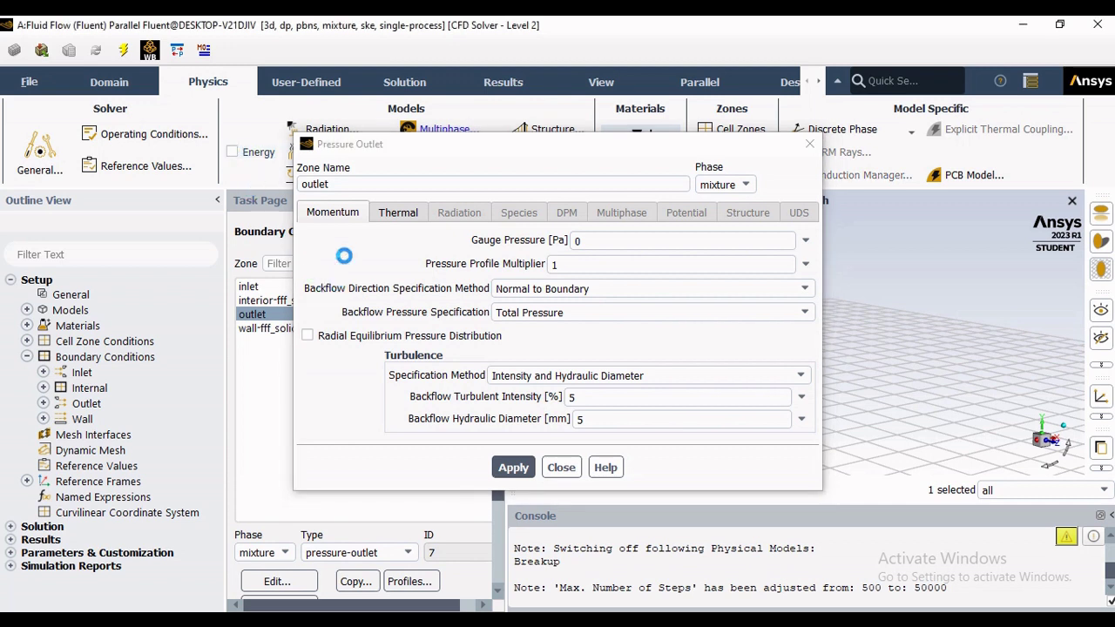
pyautogui.click(579, 241)
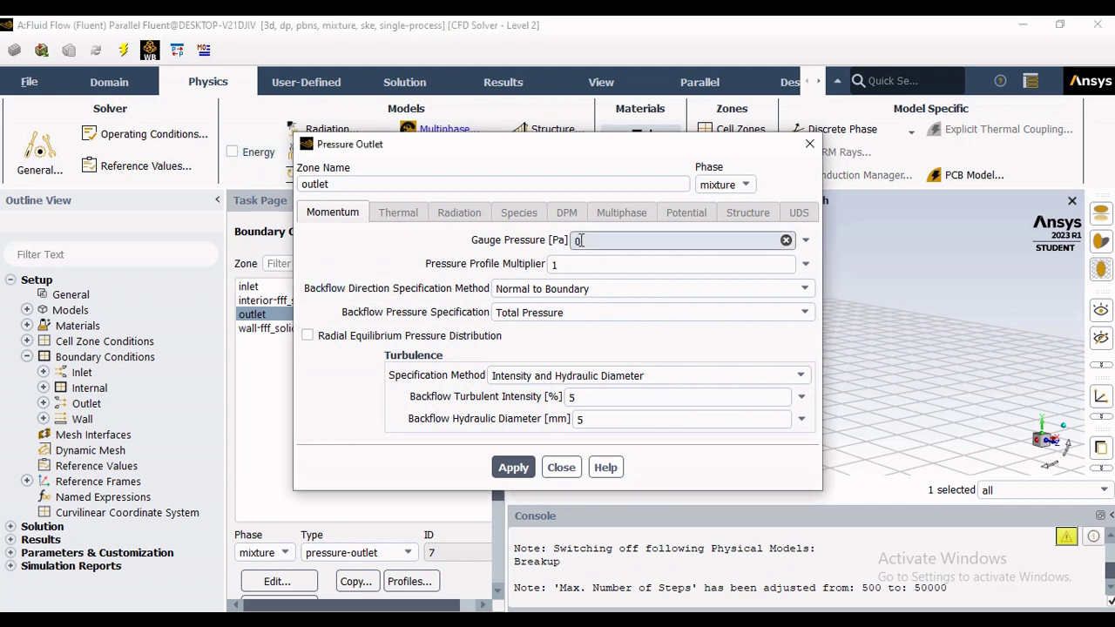
pyautogui.moveTo(532, 148); pyautogui.dragTo(329, 155)
pyautogui.moveTo(758, 450)
pyautogui.mouseDown()
pyautogui.moveTo(780, 449)
pyautogui.moveTo(747, 446)
pyautogui.mouseUp()
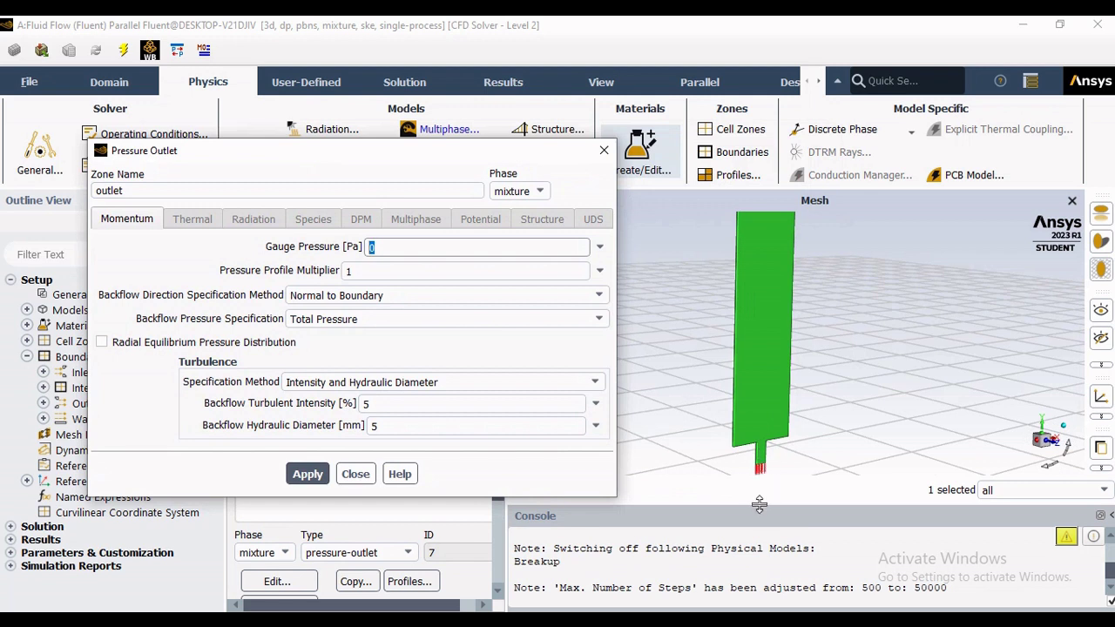
pyautogui.click(761, 534)
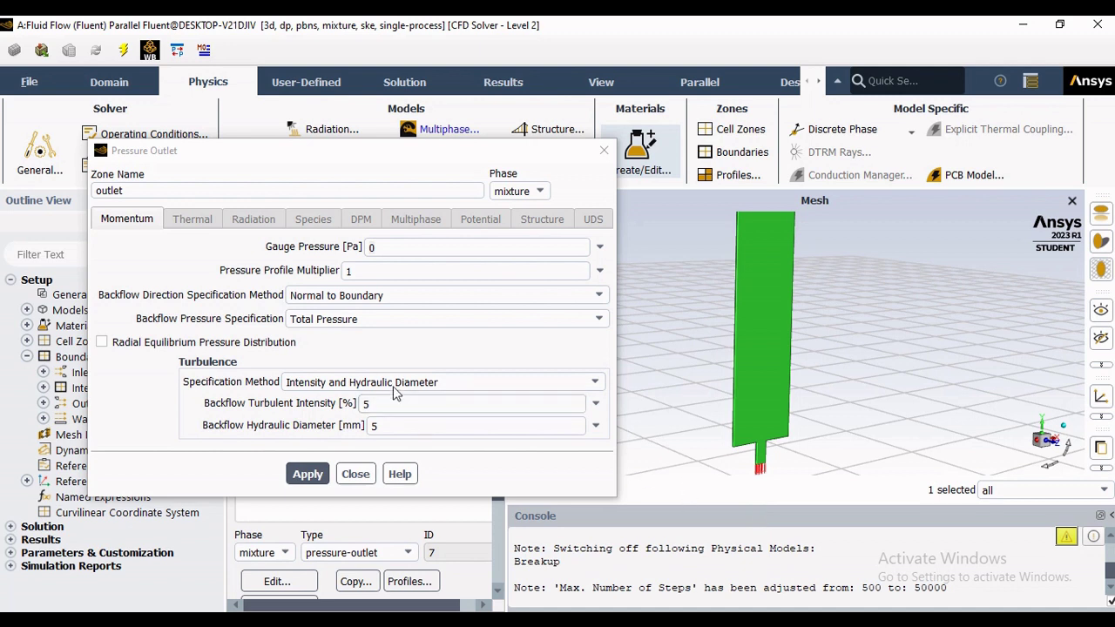
# Review the outlet's gauge pressure and backflow direction specification method.
pyautogui.click(370, 247)
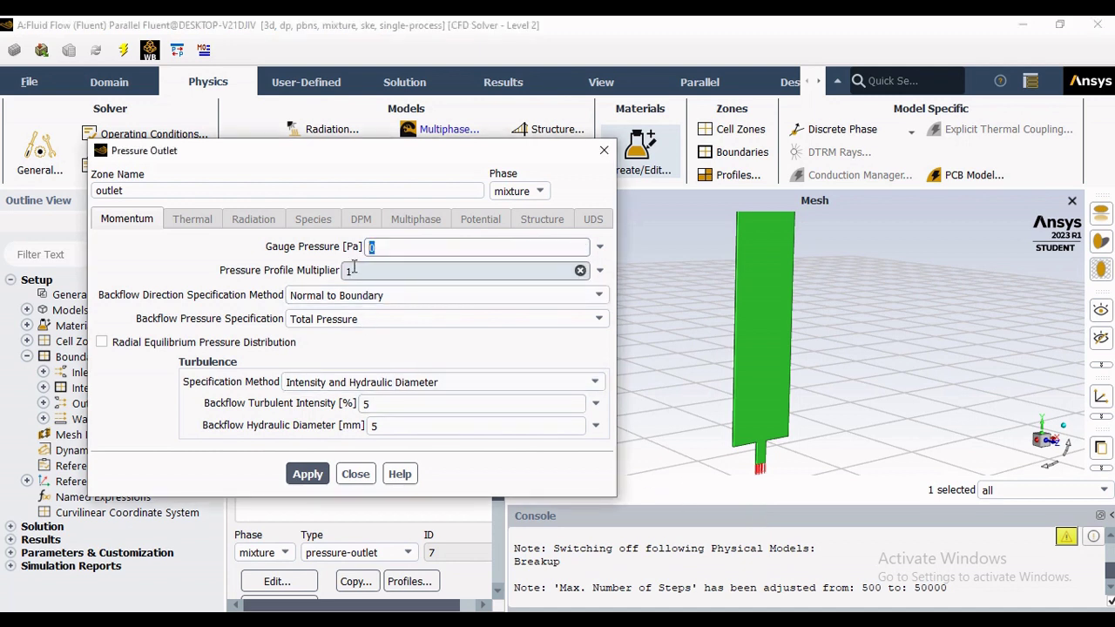
pyautogui.click(355, 297)
pyautogui.click(355, 296)
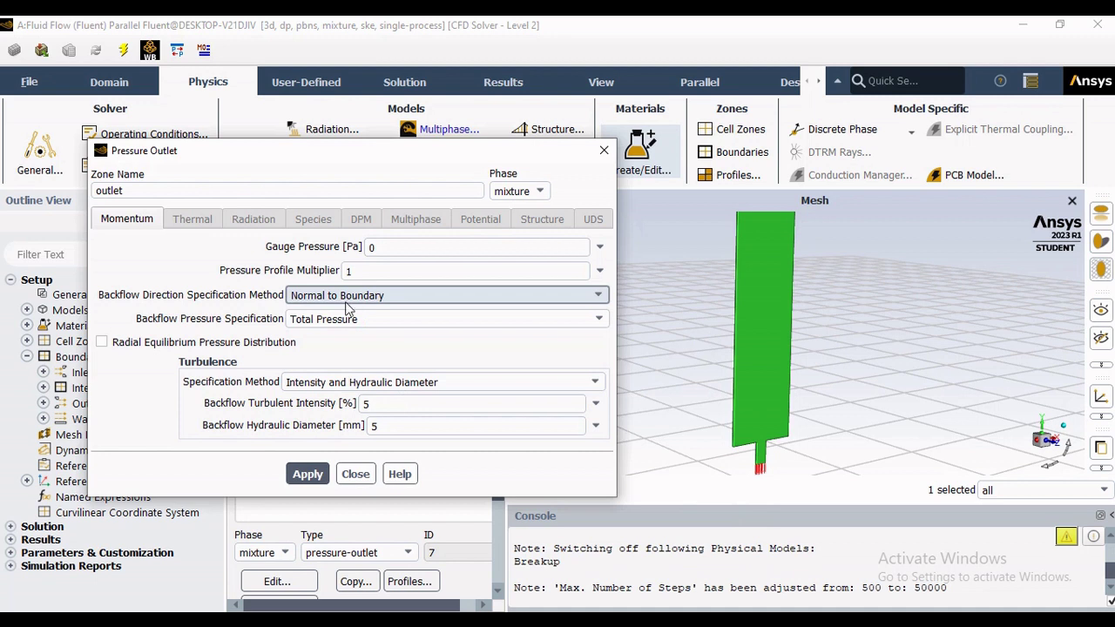
# Review the outlet's turbulence specification method, backflow intensity, hydraulic diameter and backflow pressure specification, and close the Pressure Outlet dialog.
pyautogui.click(342, 383)
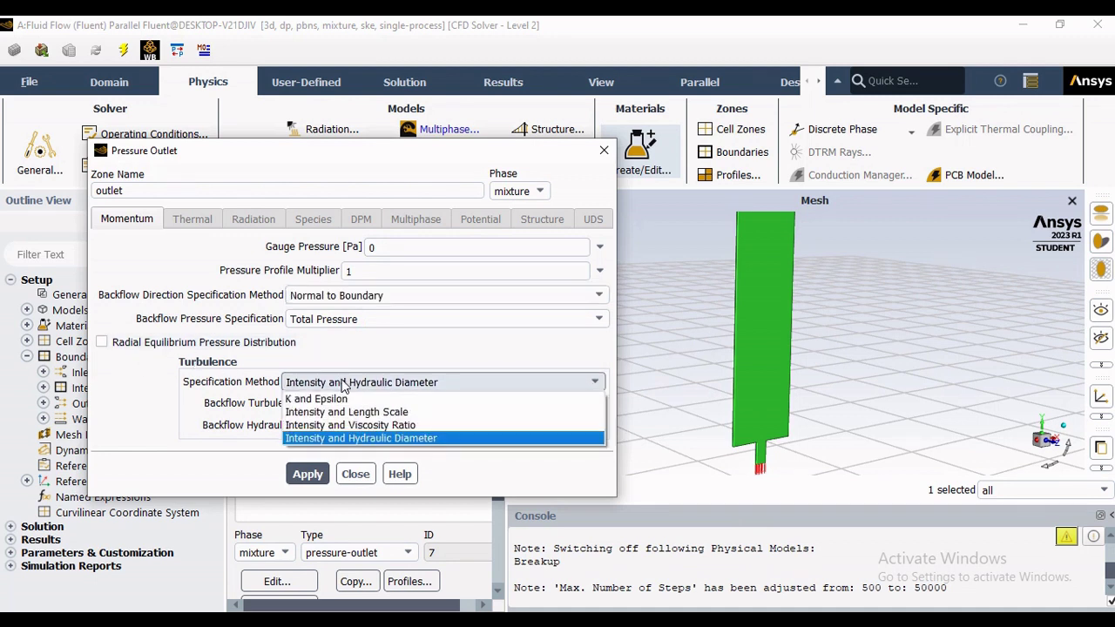
pyautogui.click(349, 438)
pyautogui.doubleClick(364, 403)
pyautogui.doubleClick(373, 426)
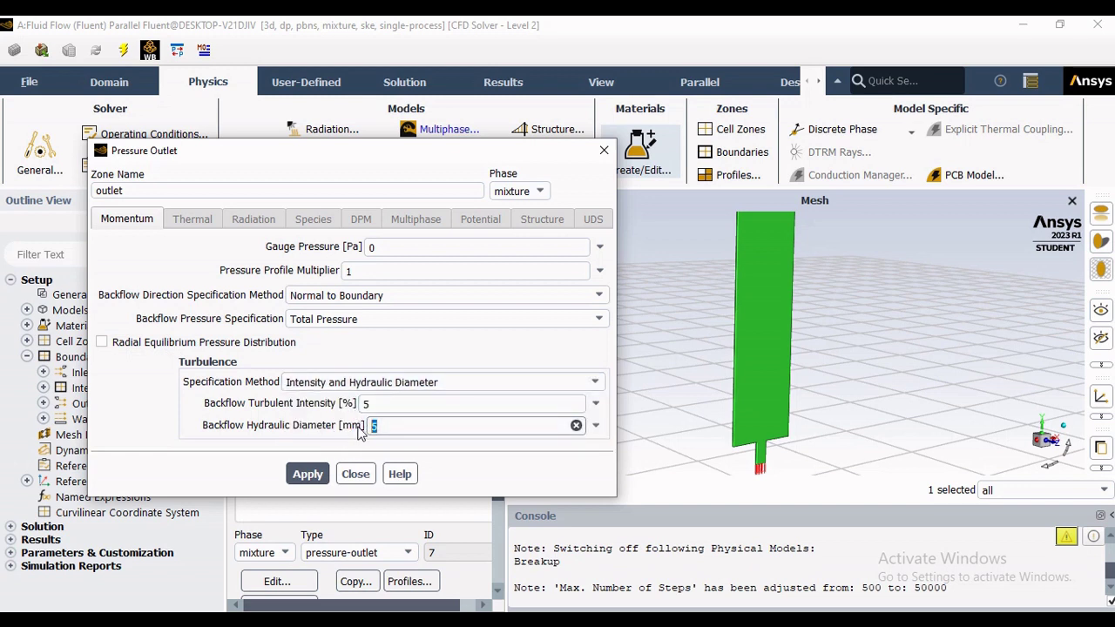
pyautogui.click(394, 318)
pyautogui.click(395, 318)
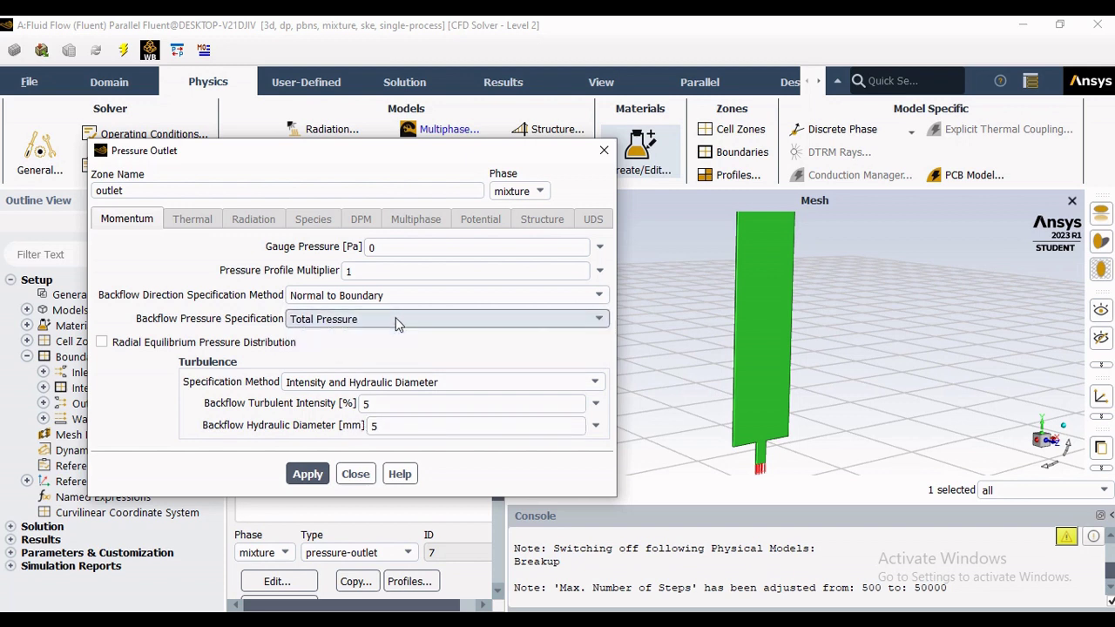
pyautogui.click(355, 486)
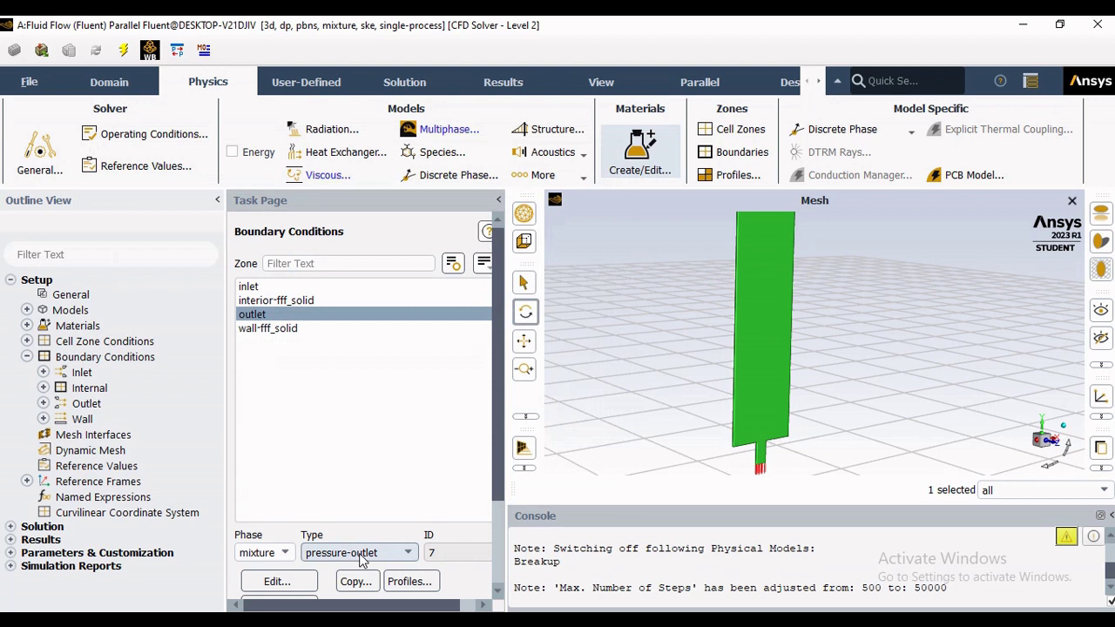
# Assign the wall type to the wall-fff_solid zone for the mixture phase and open its settings.
pyautogui.moveTo(491, 483); pyautogui.dragTo(495, 563)
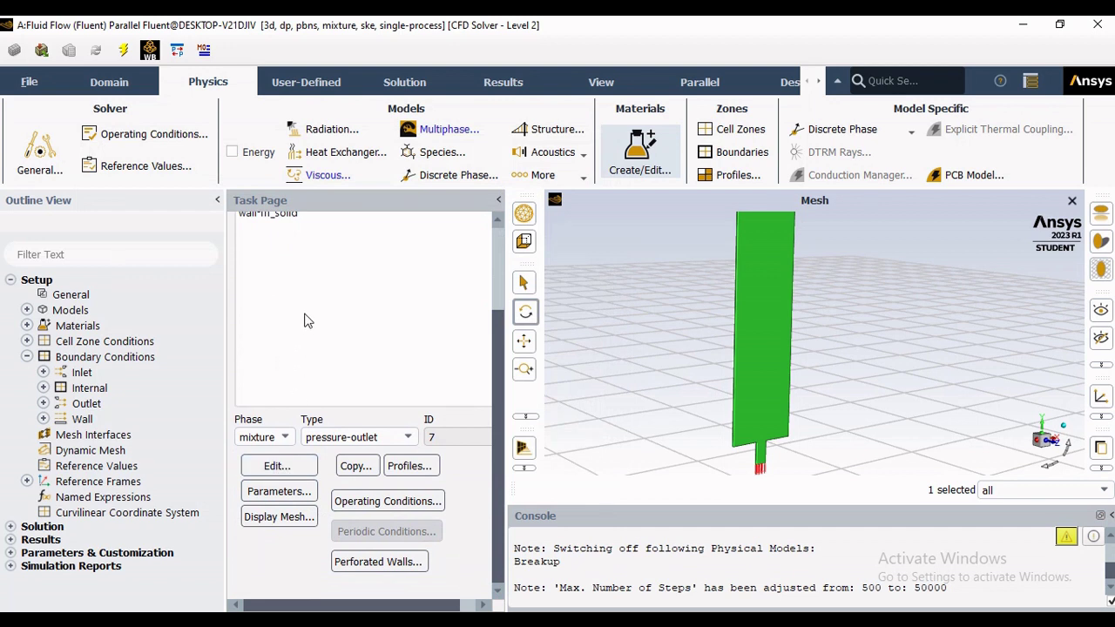
pyautogui.scroll(3, 308, 322)
pyautogui.click(268, 312)
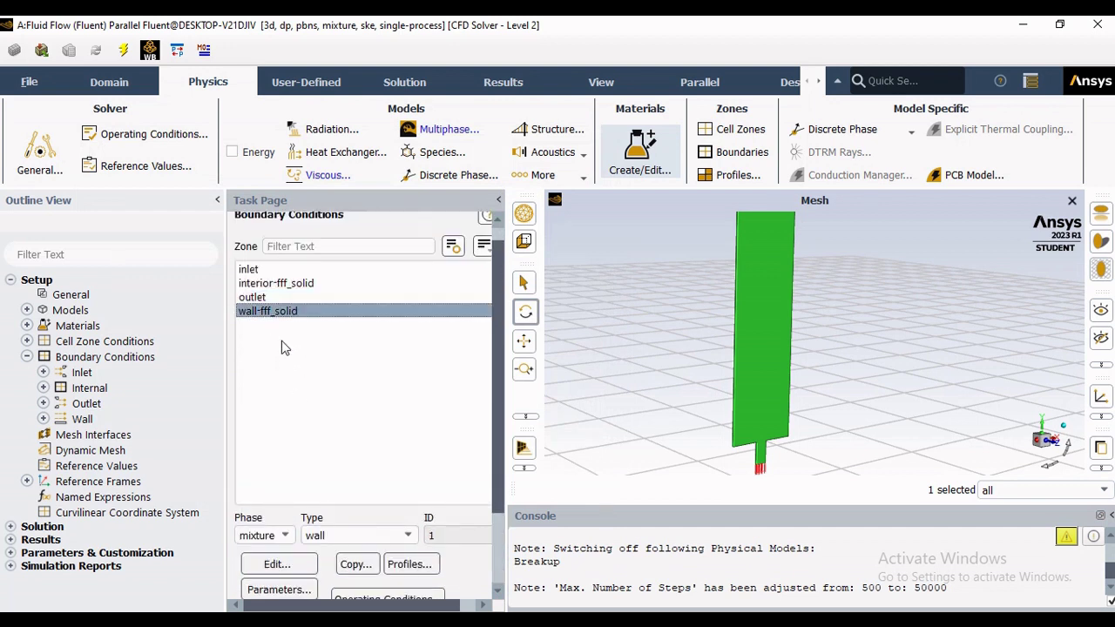
pyautogui.click(356, 536)
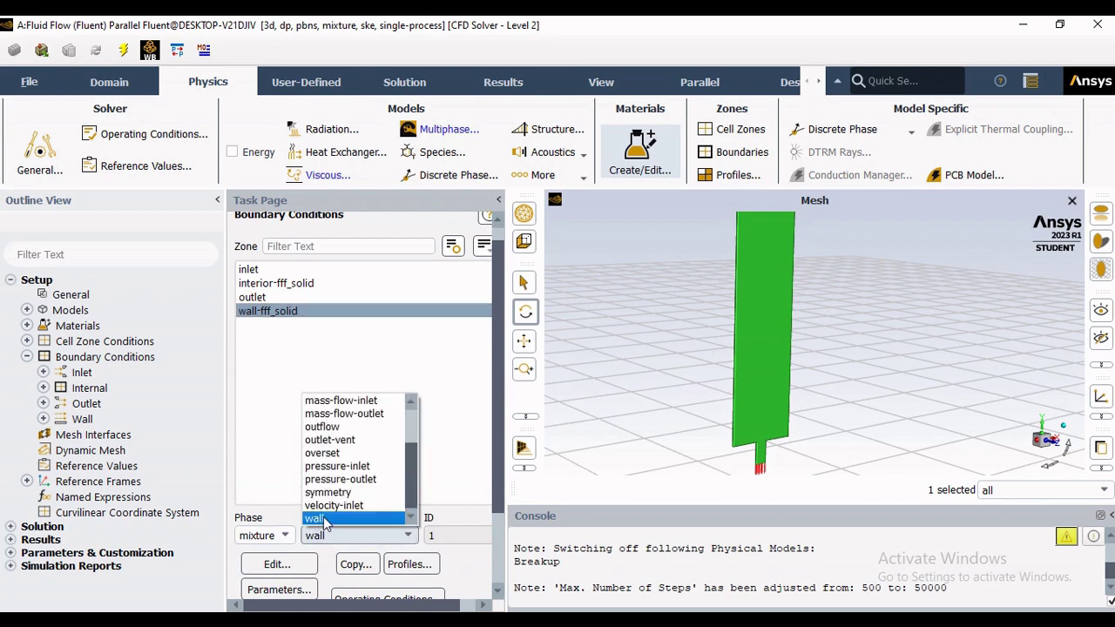
pyautogui.click(327, 519)
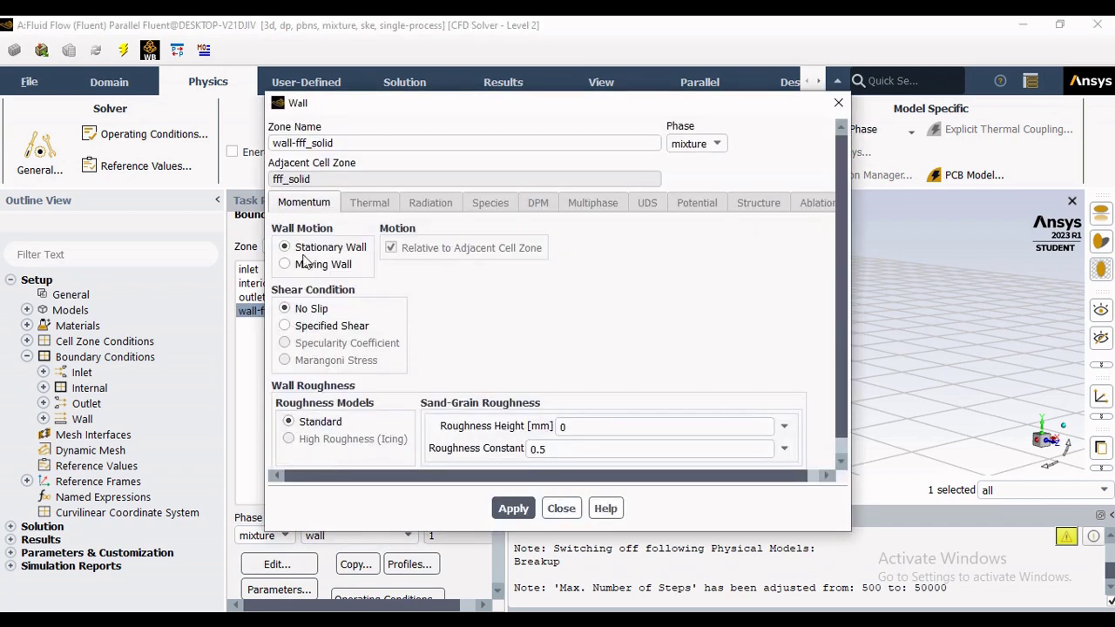
pyautogui.moveTo(334, 140); pyautogui.dragTo(264, 140)
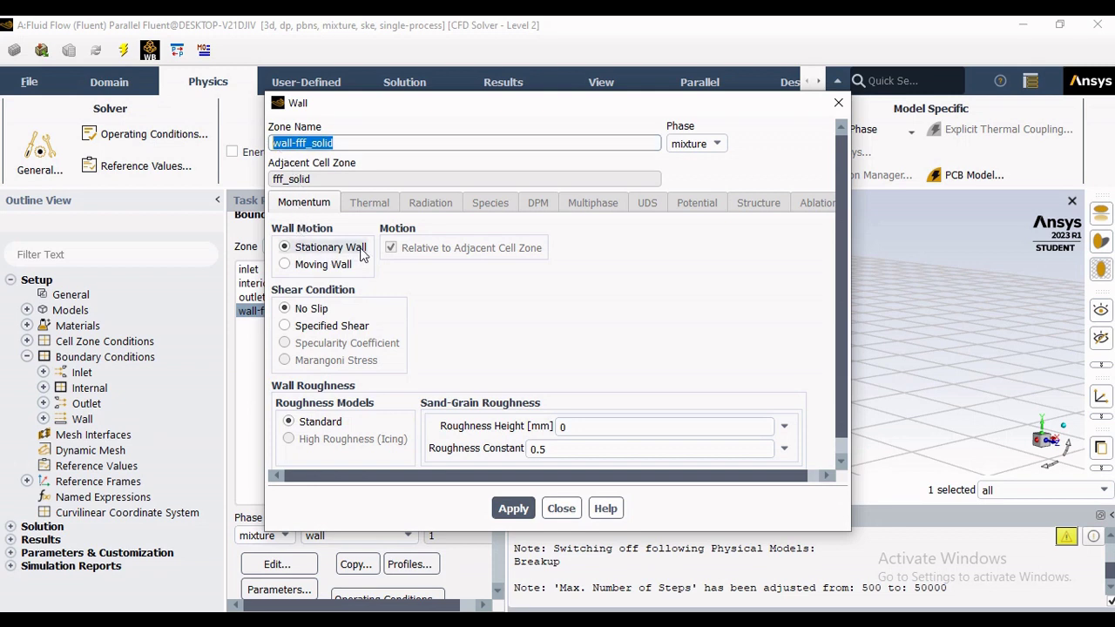
# Try the Moving Wall option with rotational motion to examine its speed and axis settings, and return the wall motion to Stationary Wall.
pyautogui.click(284, 264)
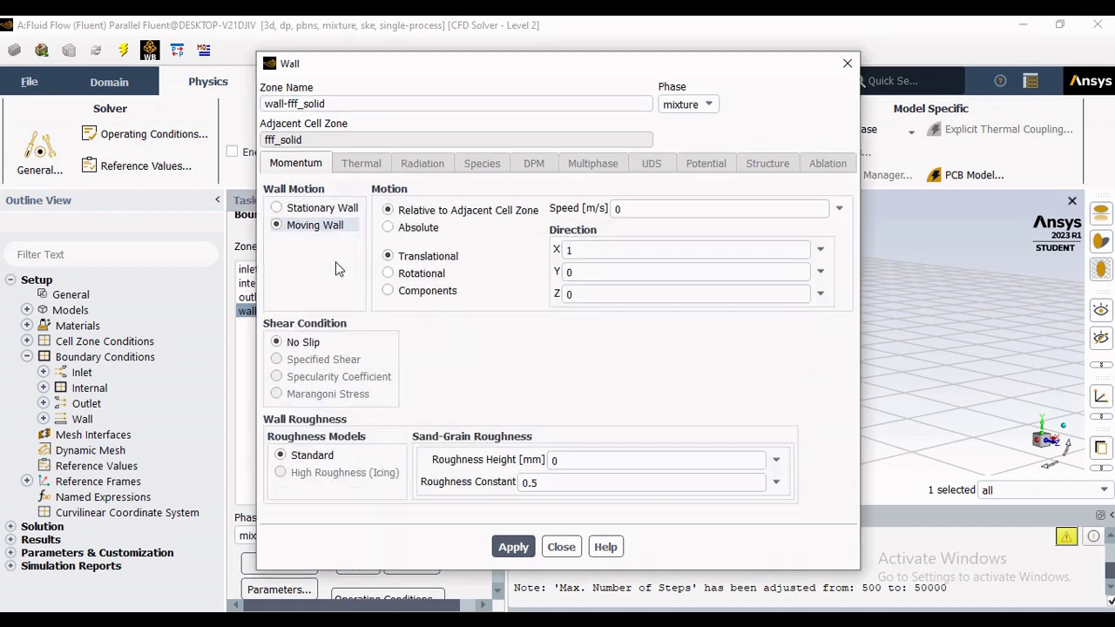
pyautogui.click(421, 275)
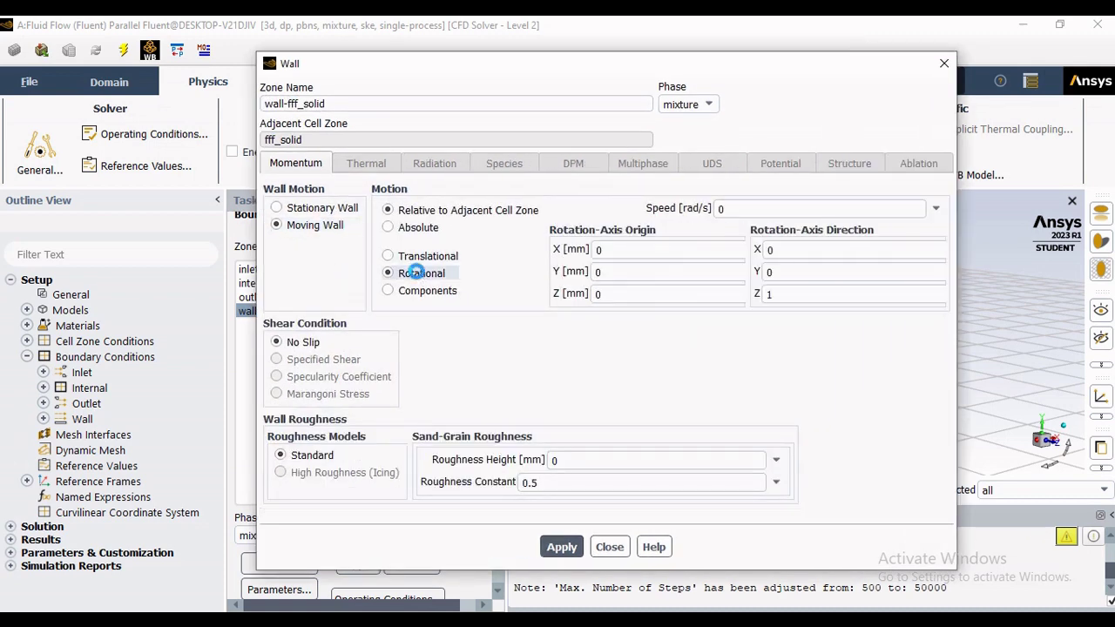
pyautogui.click(770, 209)
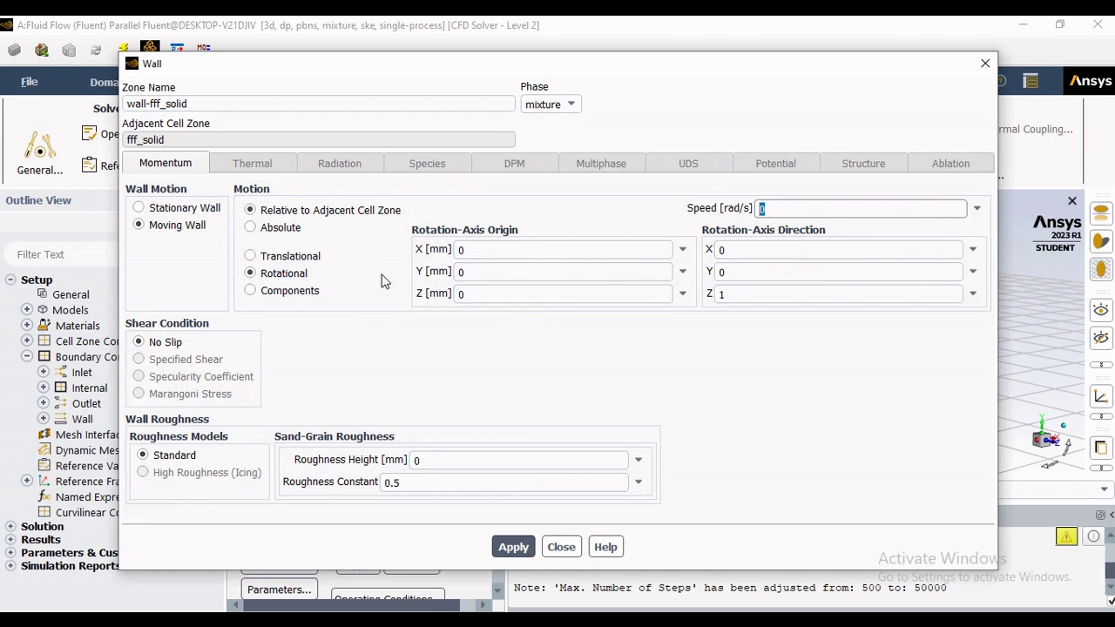
pyautogui.click(277, 277)
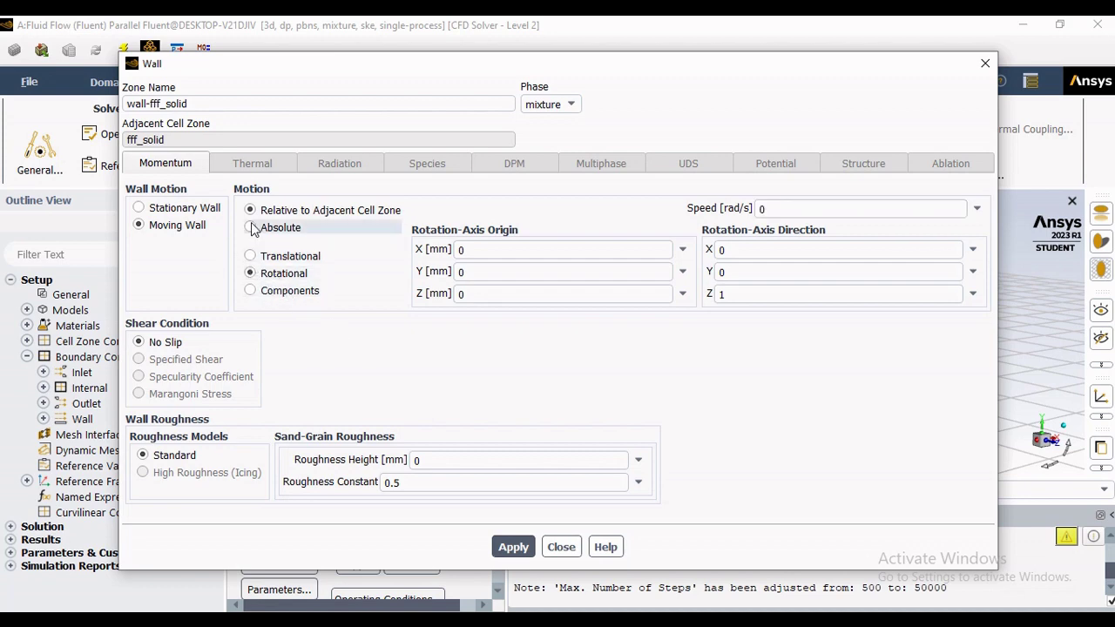
pyautogui.click(138, 210)
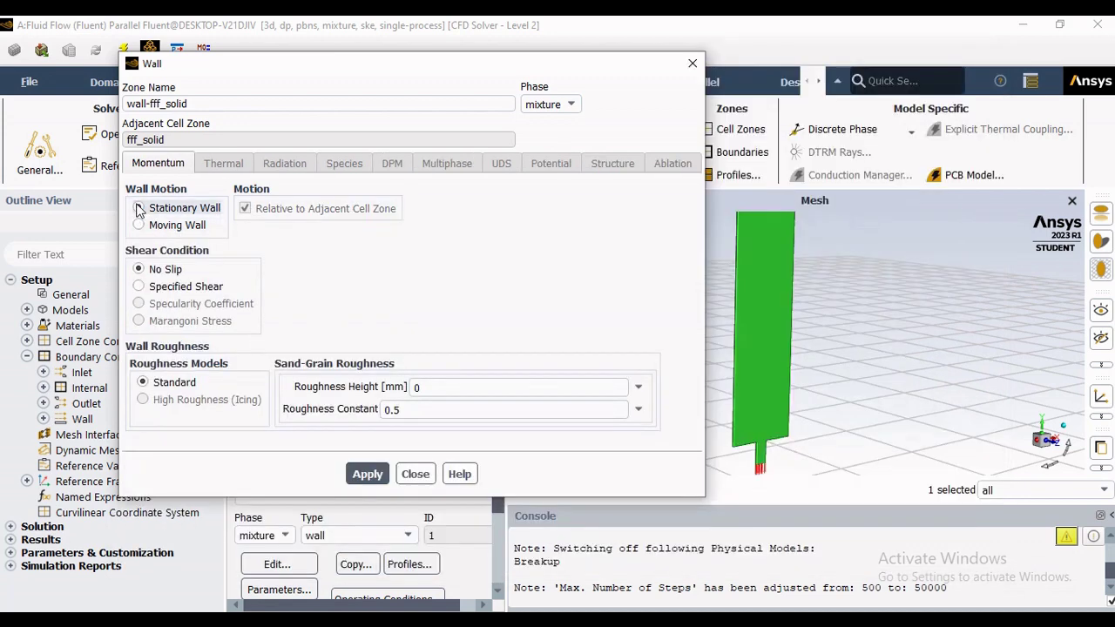
# Examine the Specified Shear options, restore the No Slip condition, review the roughness height and constant, and close the Wall dialog.
pyautogui.click(173, 287)
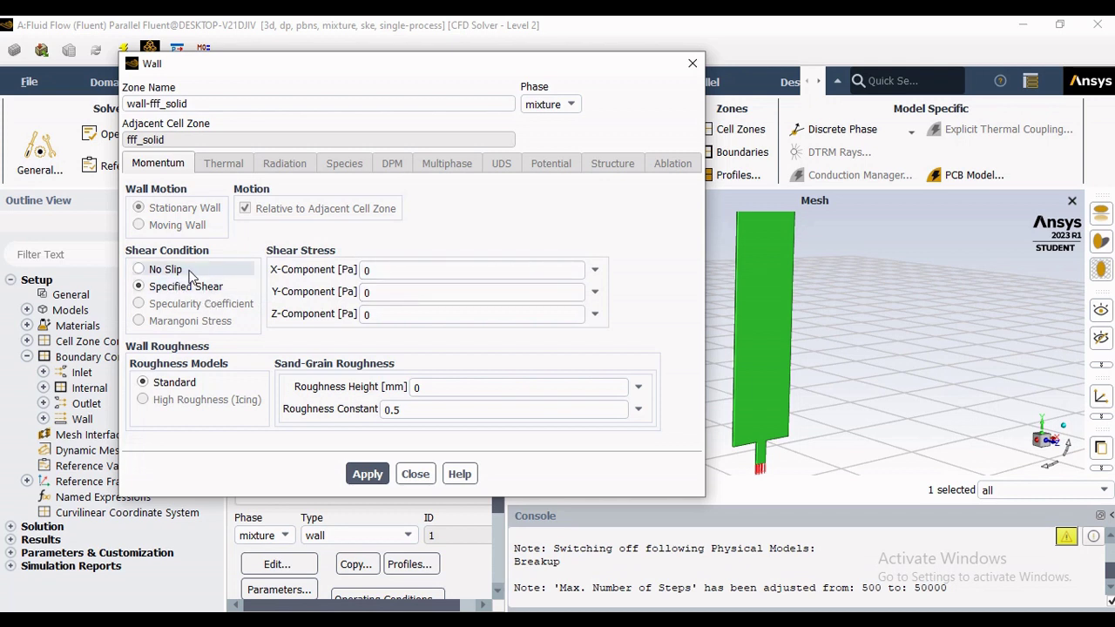
pyautogui.click(184, 272)
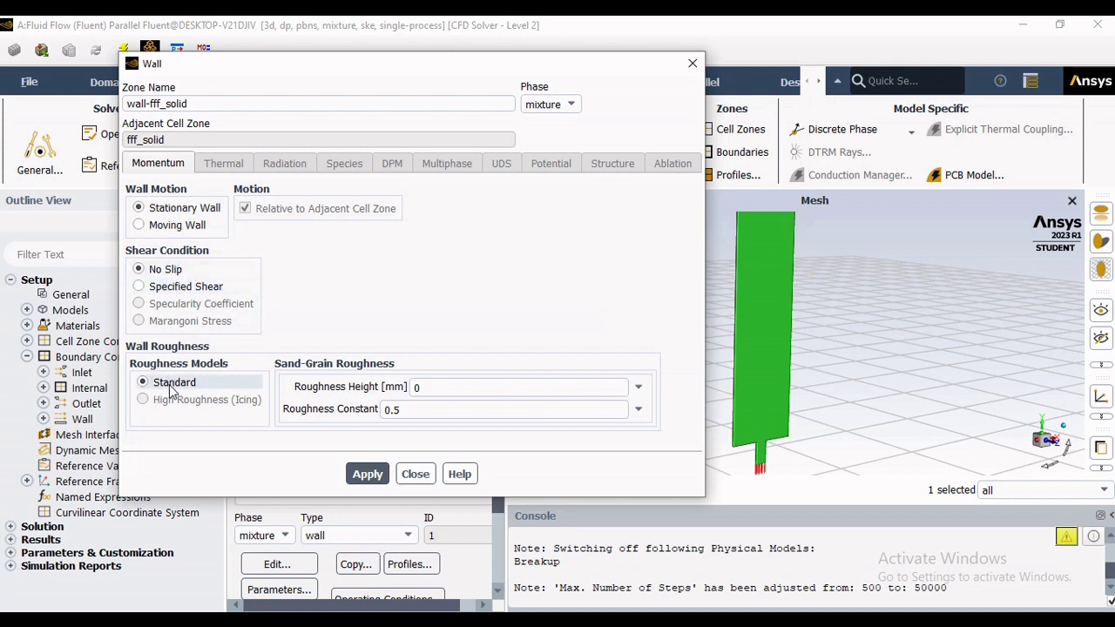
pyautogui.moveTo(418, 410); pyautogui.dragTo(353, 408)
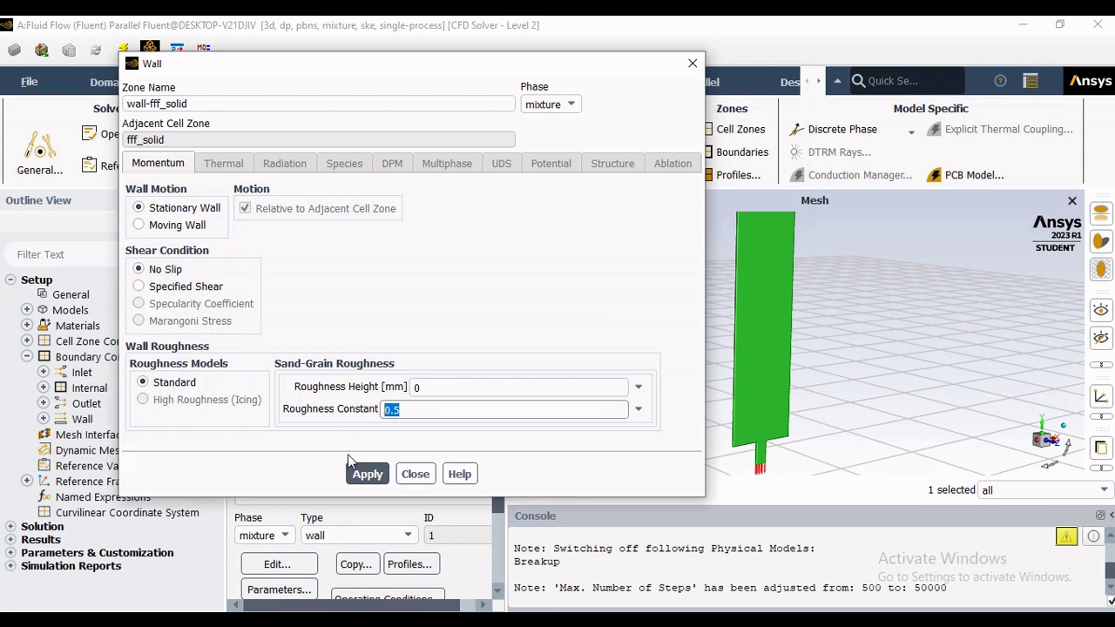
pyautogui.doubleClick(416, 387)
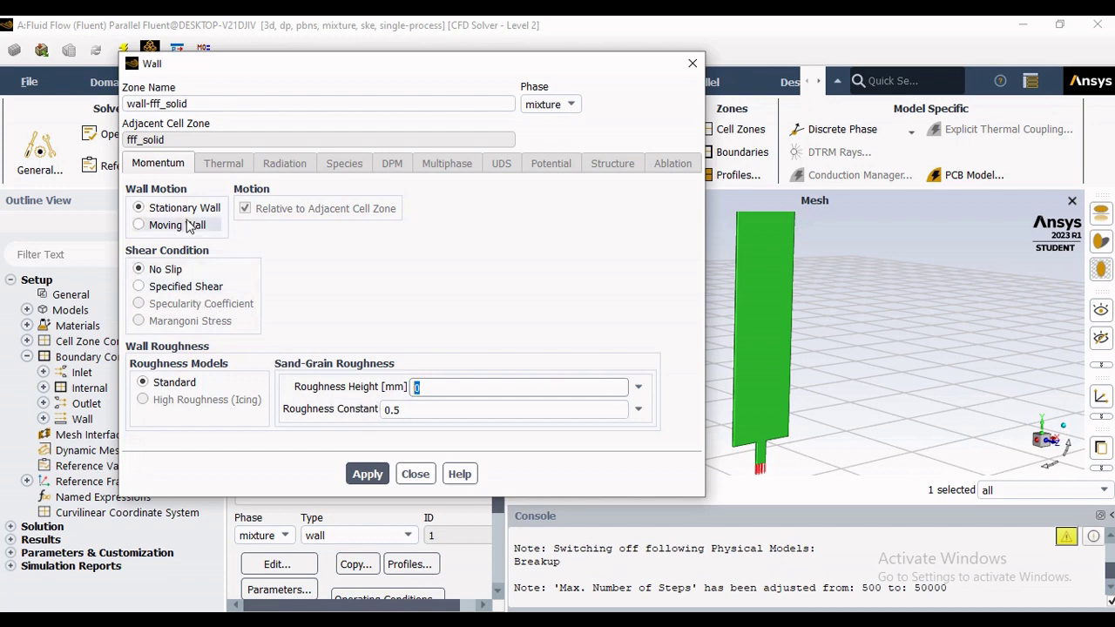
pyautogui.click(693, 63)
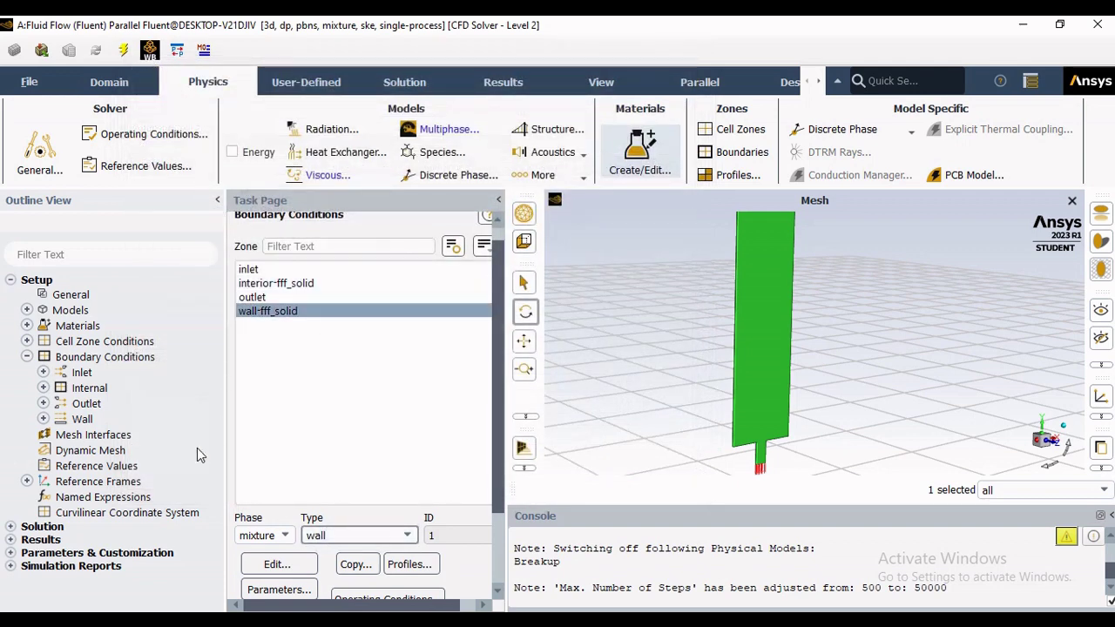
# Review the wall boundary zone in the Mesh Interfaces dialog, and close it without creating an interface.
pyautogui.click(27, 357)
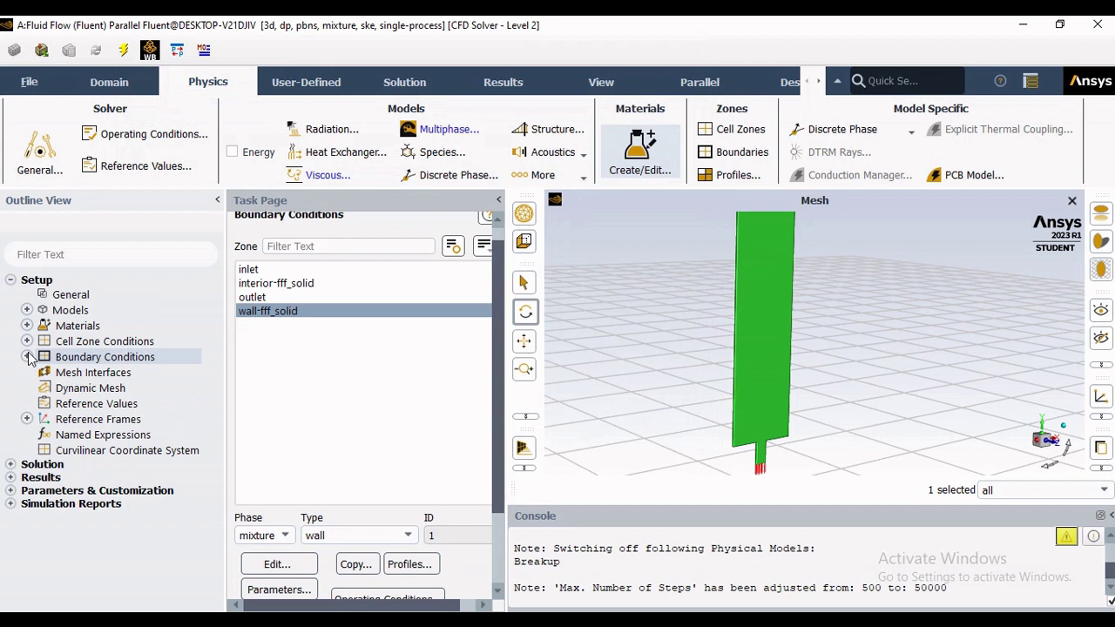
pyautogui.doubleClick(130, 373)
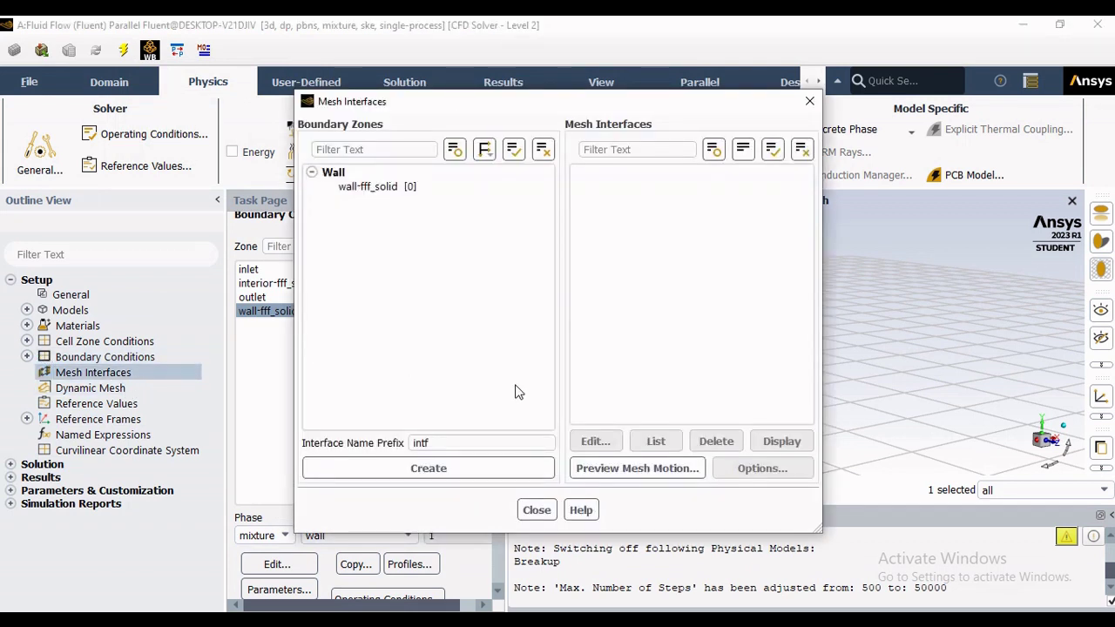
pyautogui.click(344, 174)
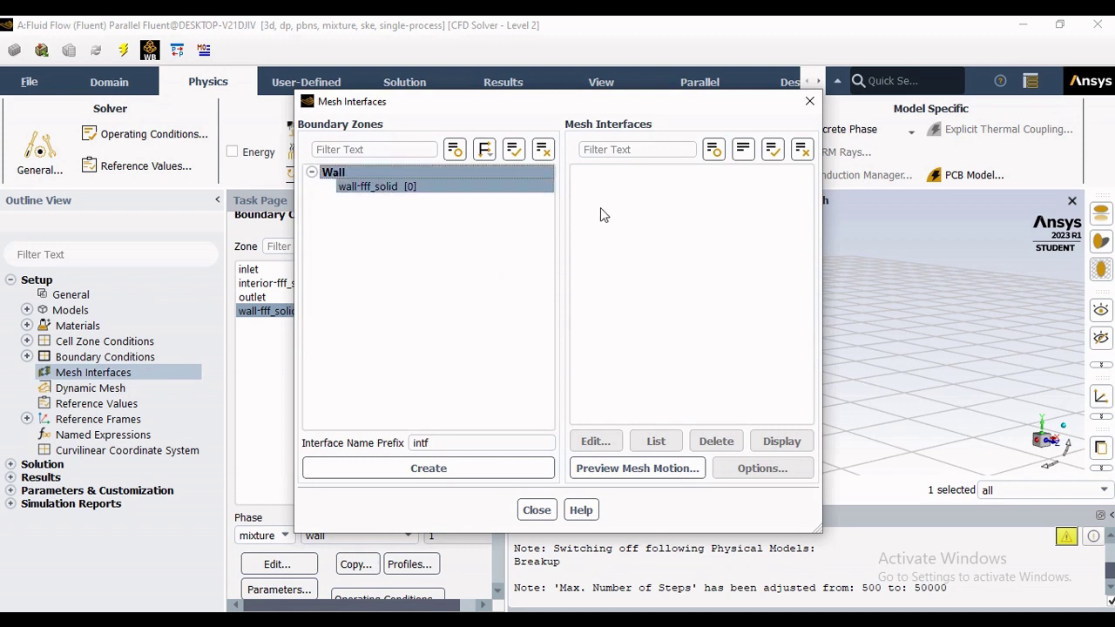
pyautogui.click(470, 186)
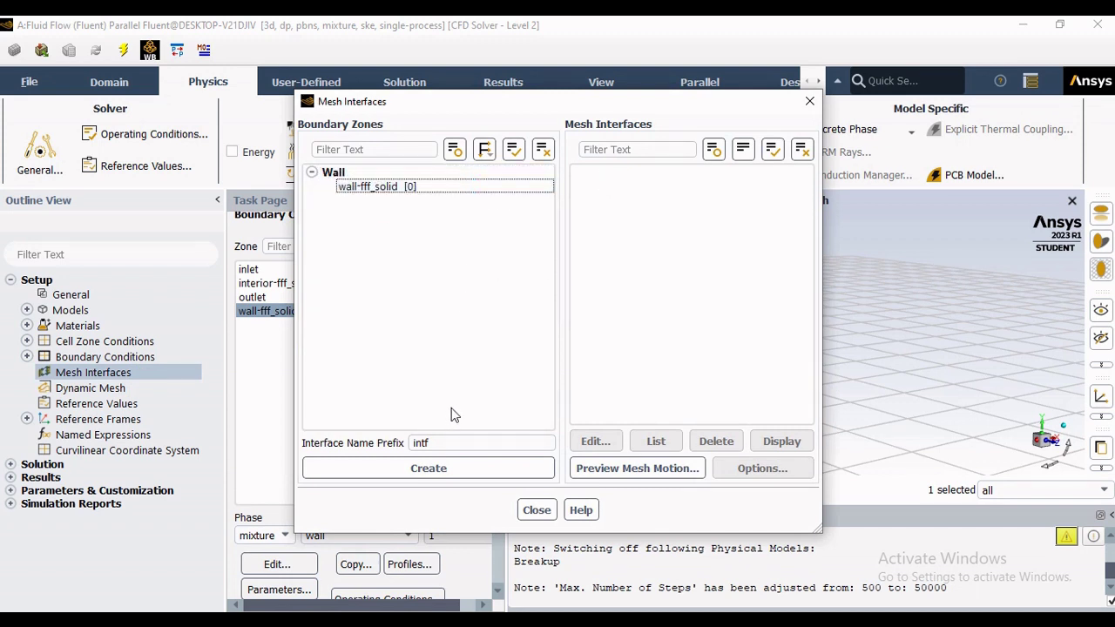
pyautogui.click(809, 102)
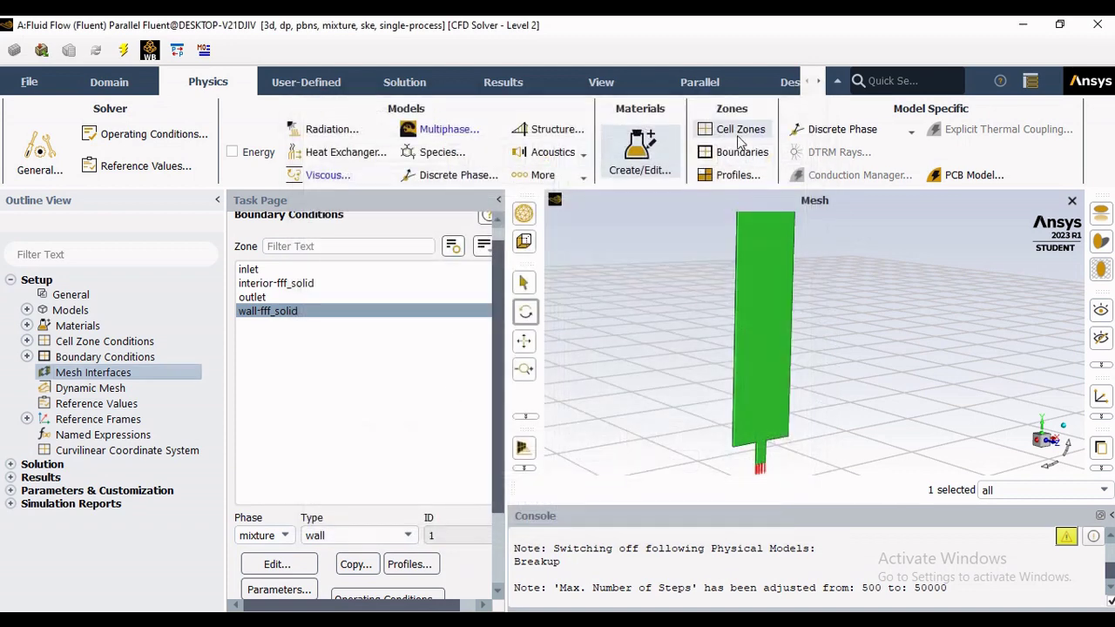
# Enable Dynamic Mesh to examine its mesh methods and options, and disable it again.
pyautogui.click(109, 392)
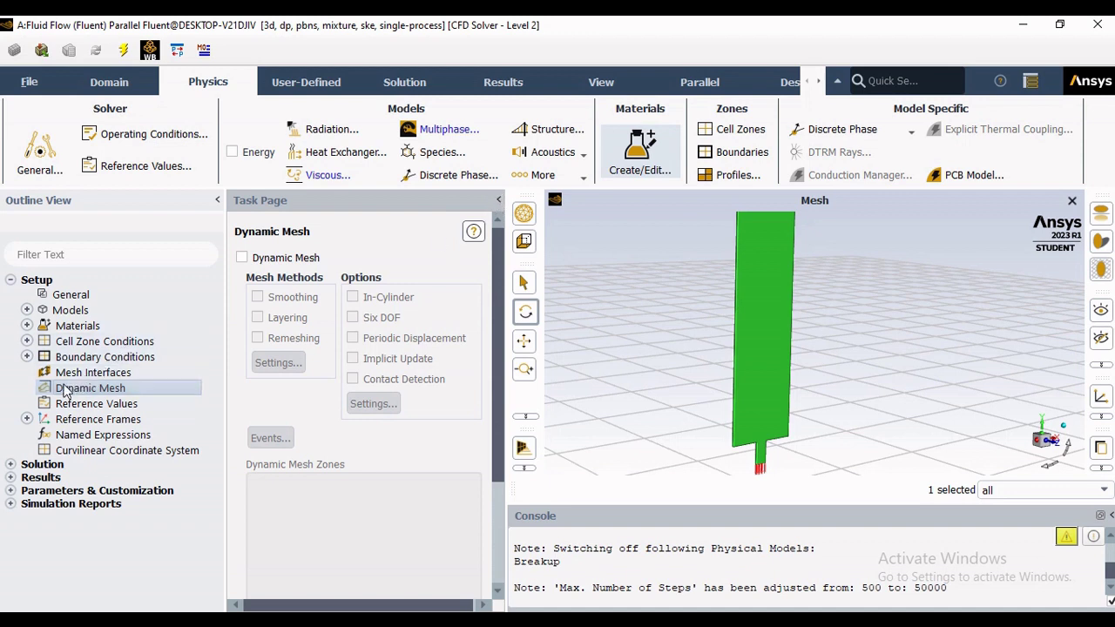
pyautogui.click(242, 259)
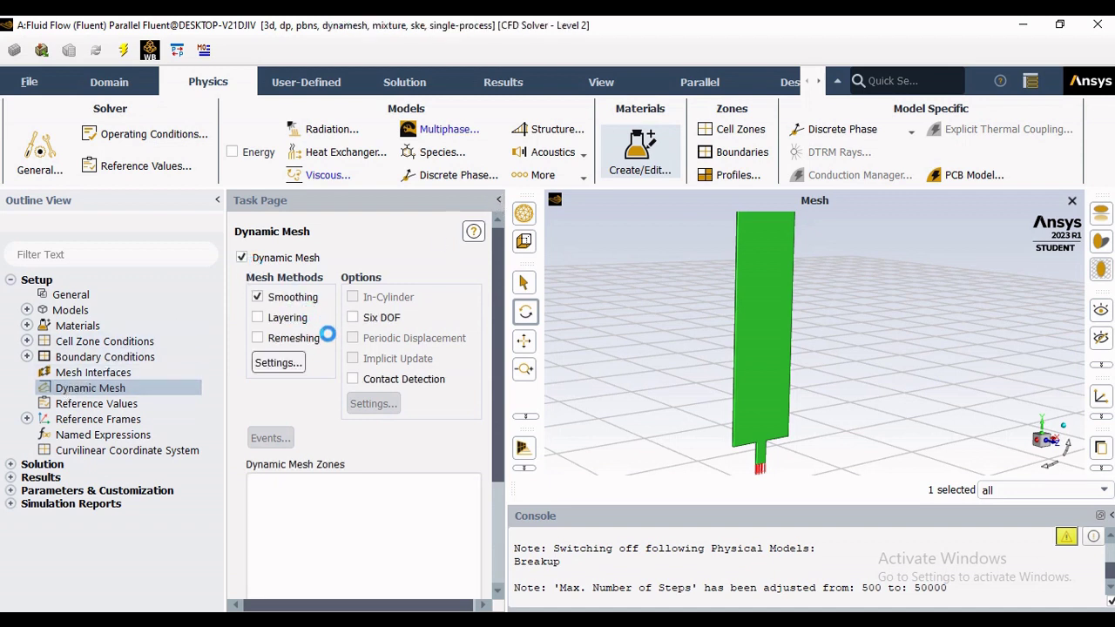
pyautogui.click(242, 257)
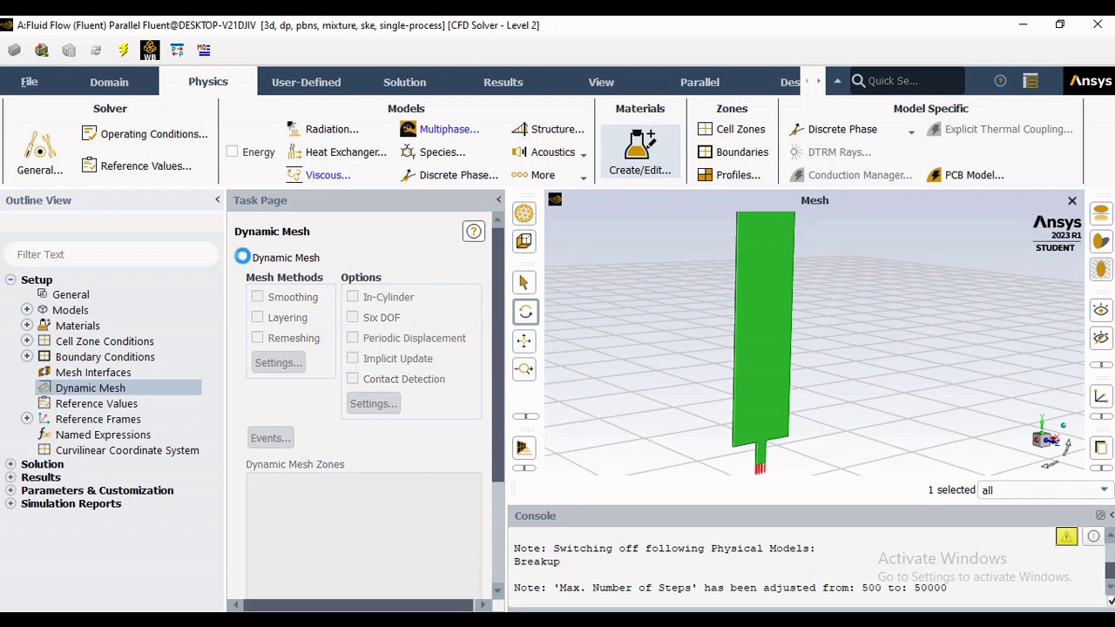
pyautogui.click(499, 201)
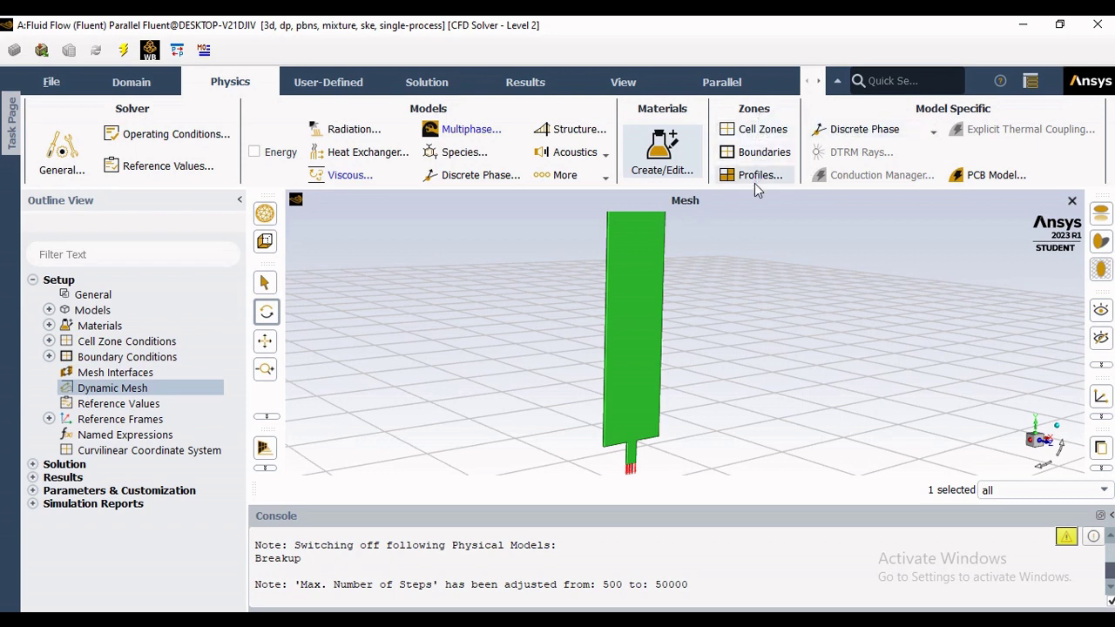
# Compute the reference values from the inlet, review the reference length, and collapse the Setup branch of the outline.
pyautogui.doubleClick(113, 404)
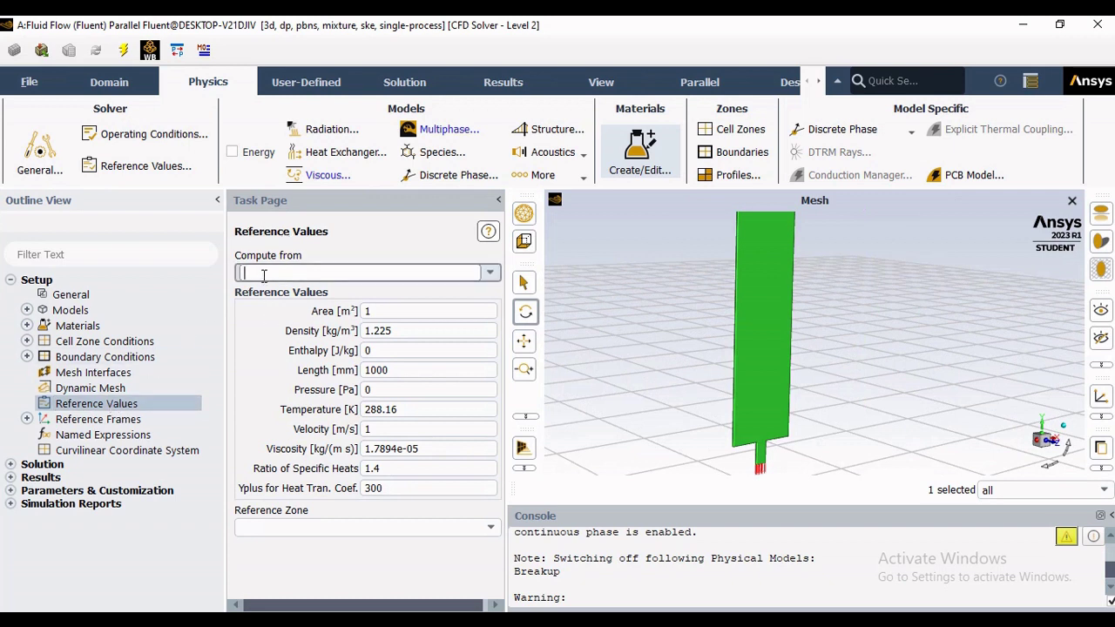
pyautogui.click(489, 274)
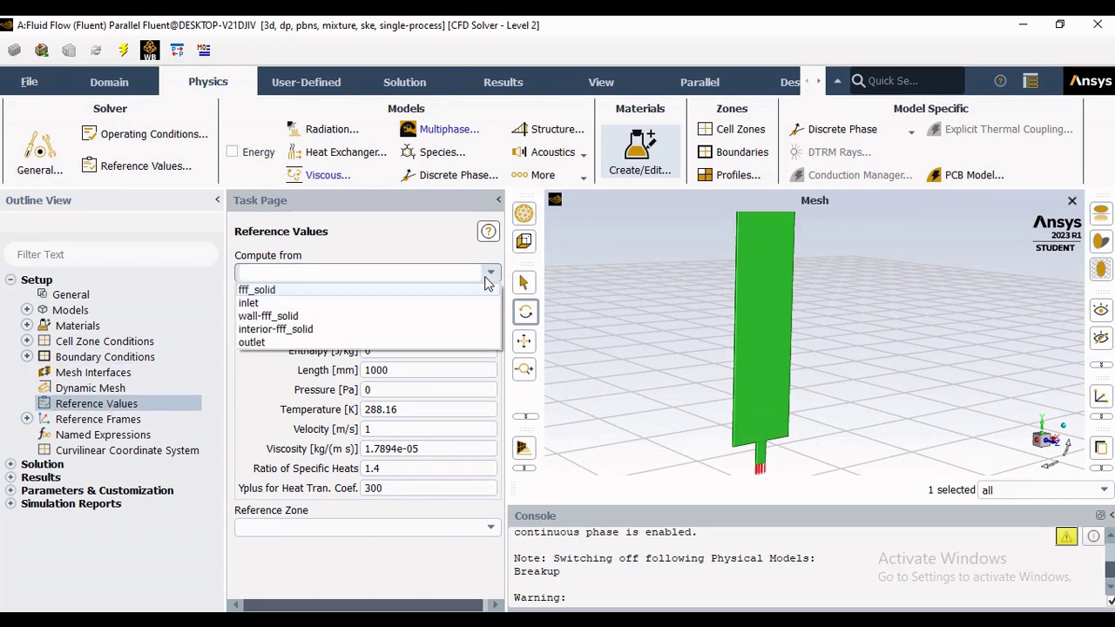
pyautogui.click(403, 304)
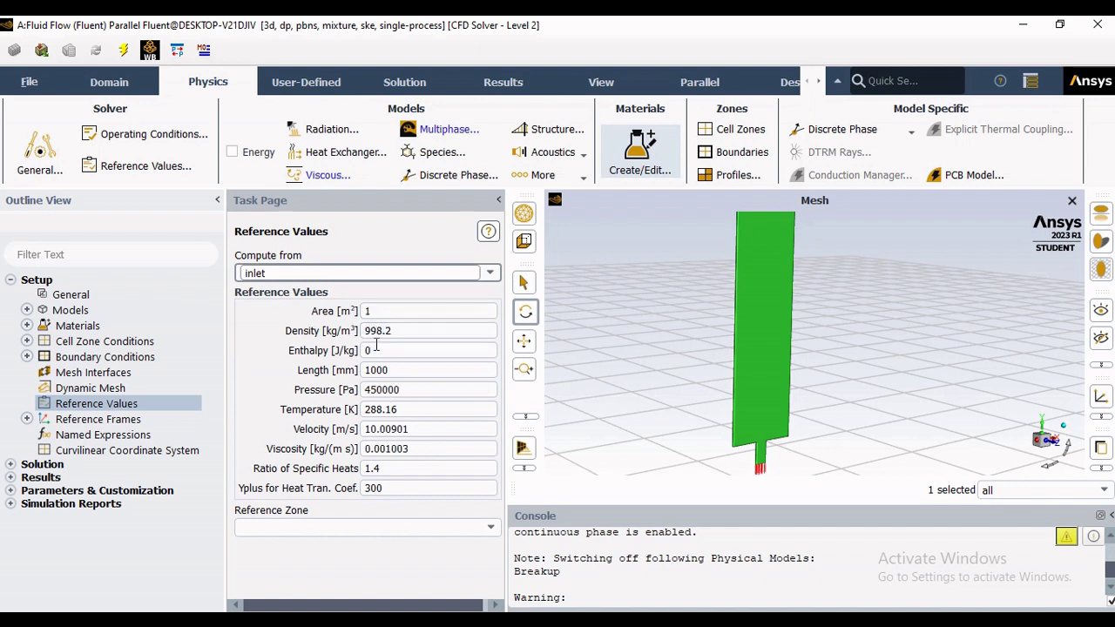
pyautogui.click(392, 368)
pyautogui.doubleClick(392, 368)
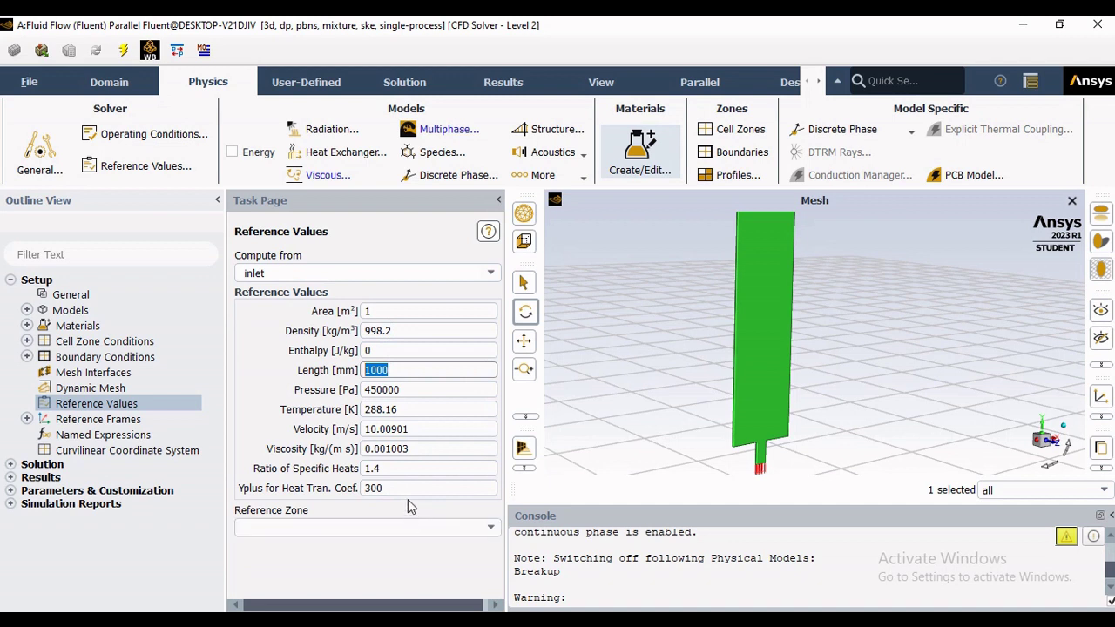
pyautogui.click(29, 403)
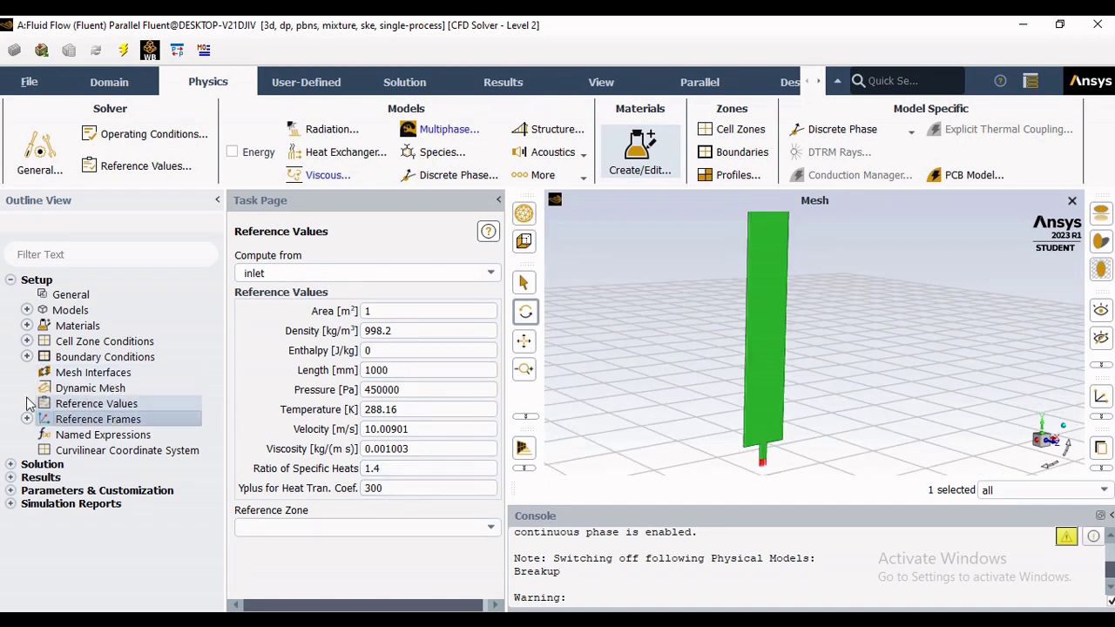
pyautogui.click(10, 280)
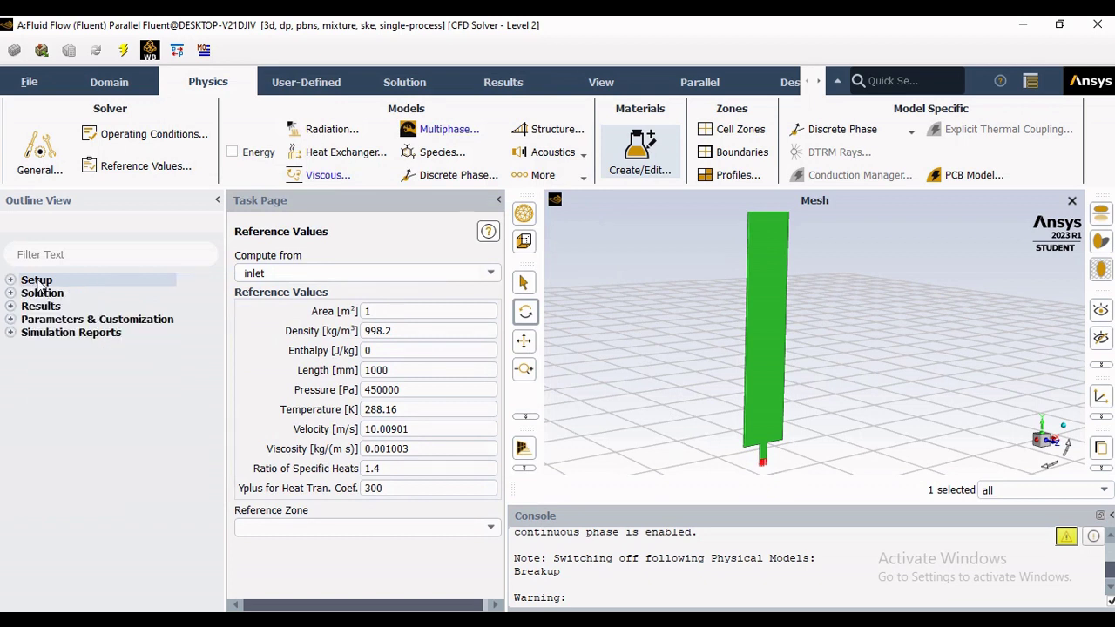